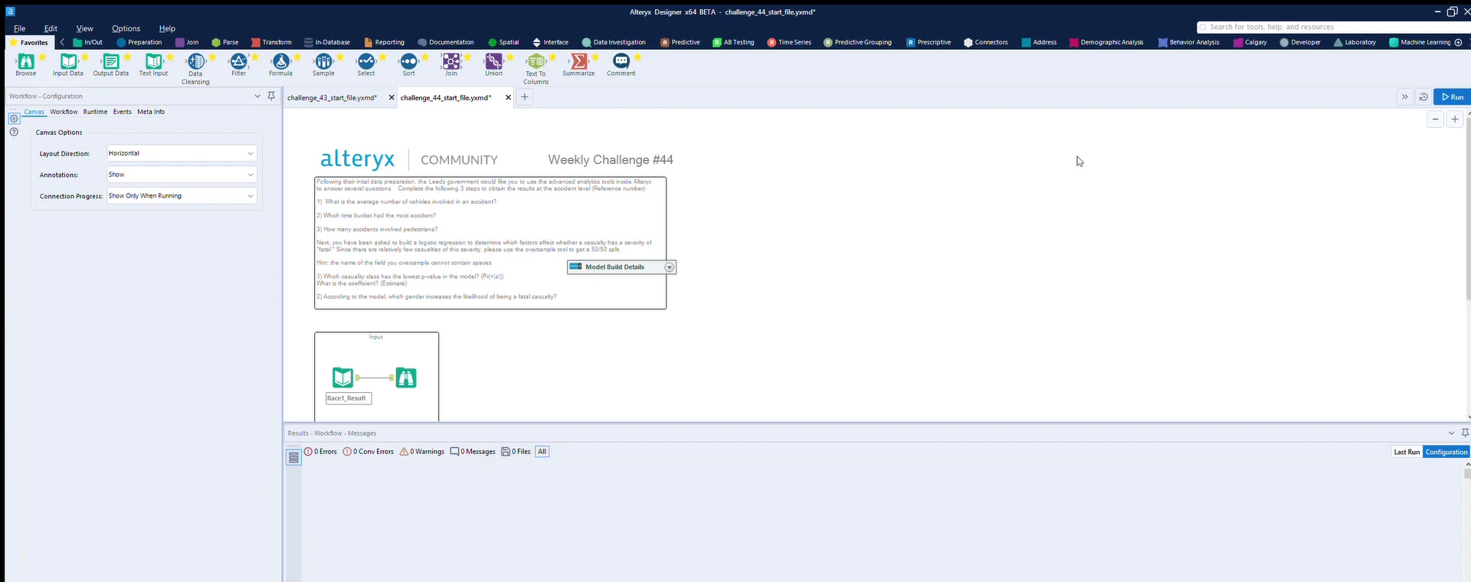
- Read the Weekly Challenge #44 brief and examine the accident records and columns in the Race1_Result input preview
{"action": "left_click", "coordinate": [1455, 119]}
{"action": "left_click", "coordinate": [1454, 118]}
{"action": "left_click", "coordinate": [1455, 118]}
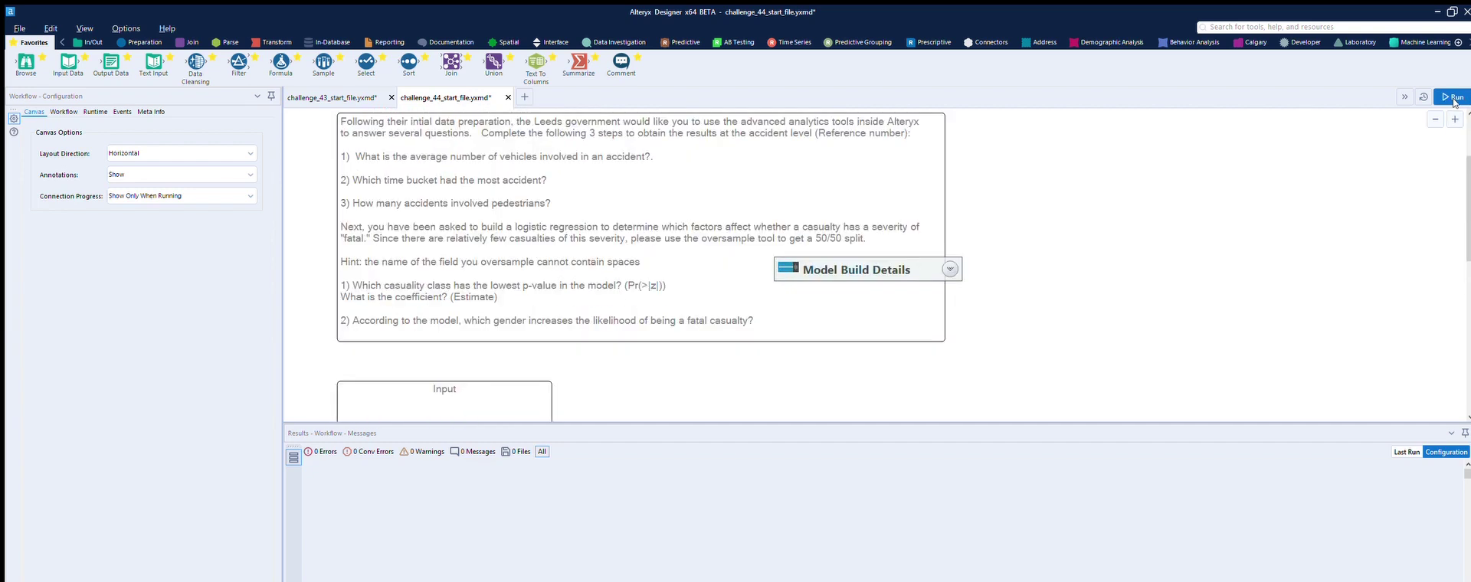
{"action": "scroll", "coordinate": [1293, 181], "scroll_direction": "up", "scroll_amount": 1}
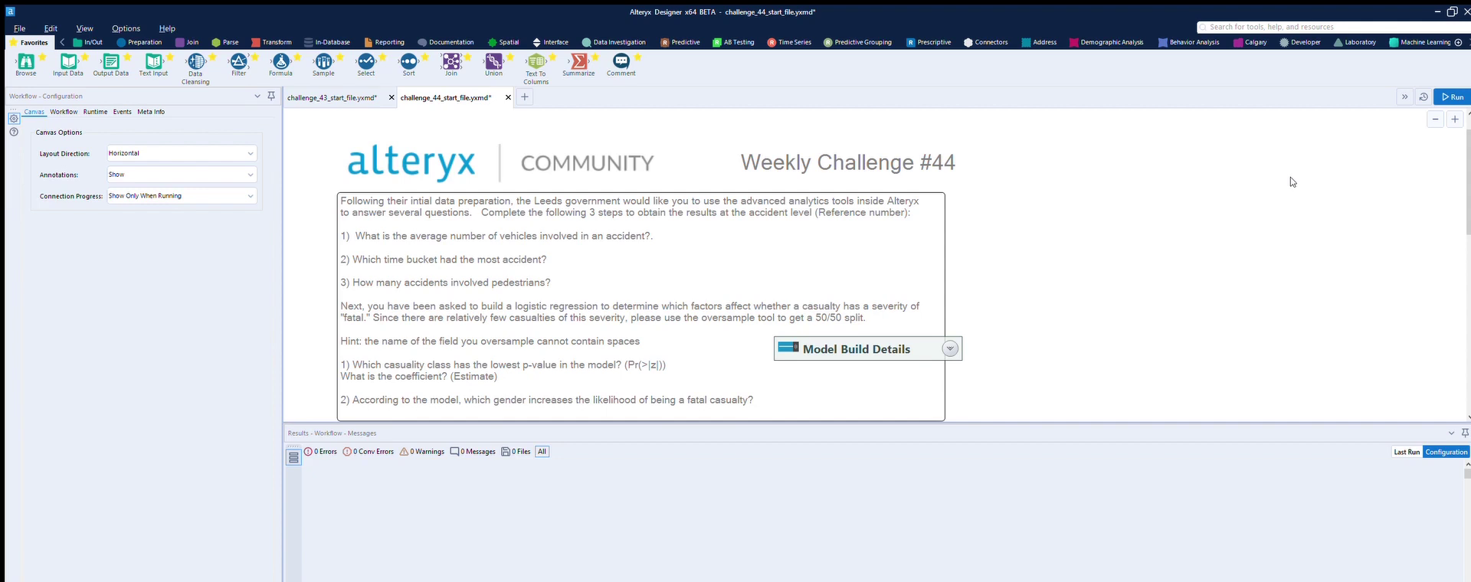
{"action": "scroll", "coordinate": [813, 385], "scroll_direction": "down", "scroll_amount": 3}
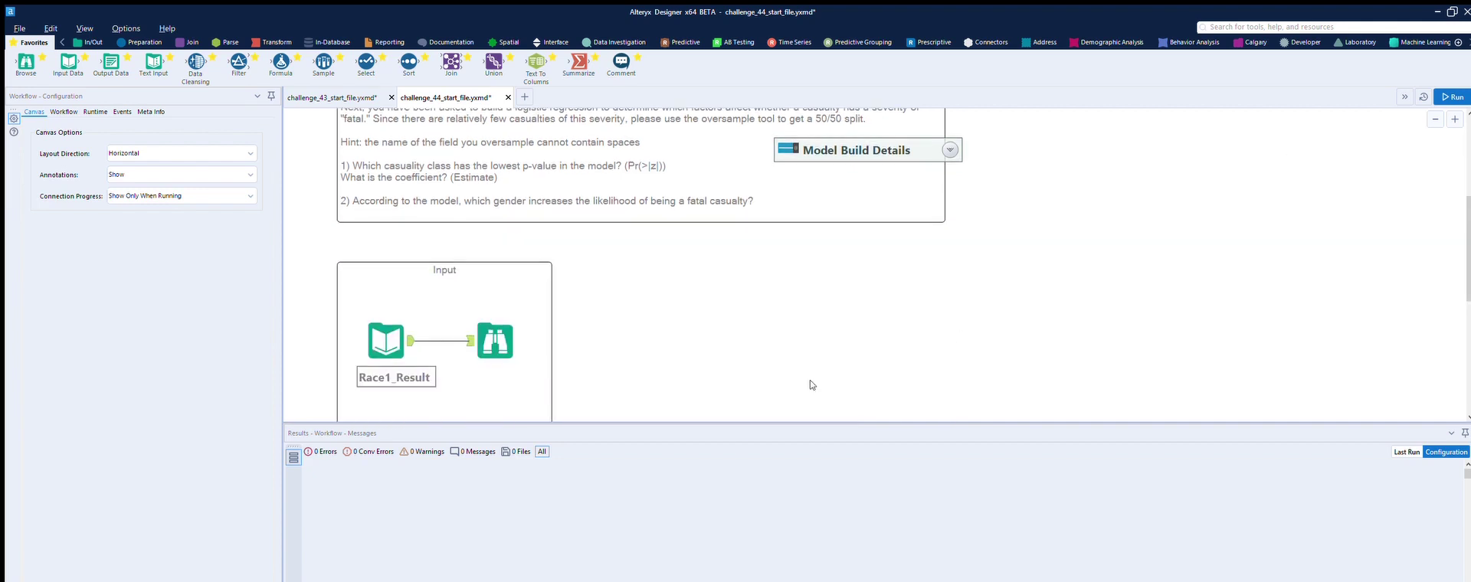
{"action": "left_click", "coordinate": [412, 326]}
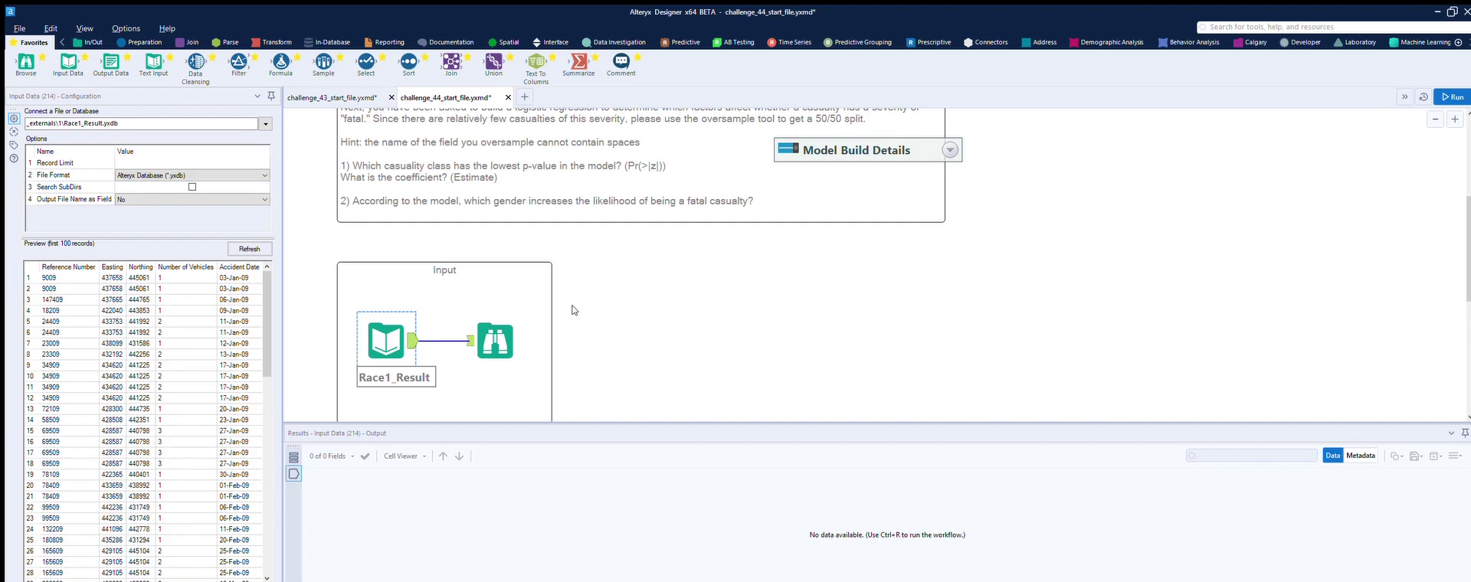
{"action": "left_click", "coordinate": [60, 274]}
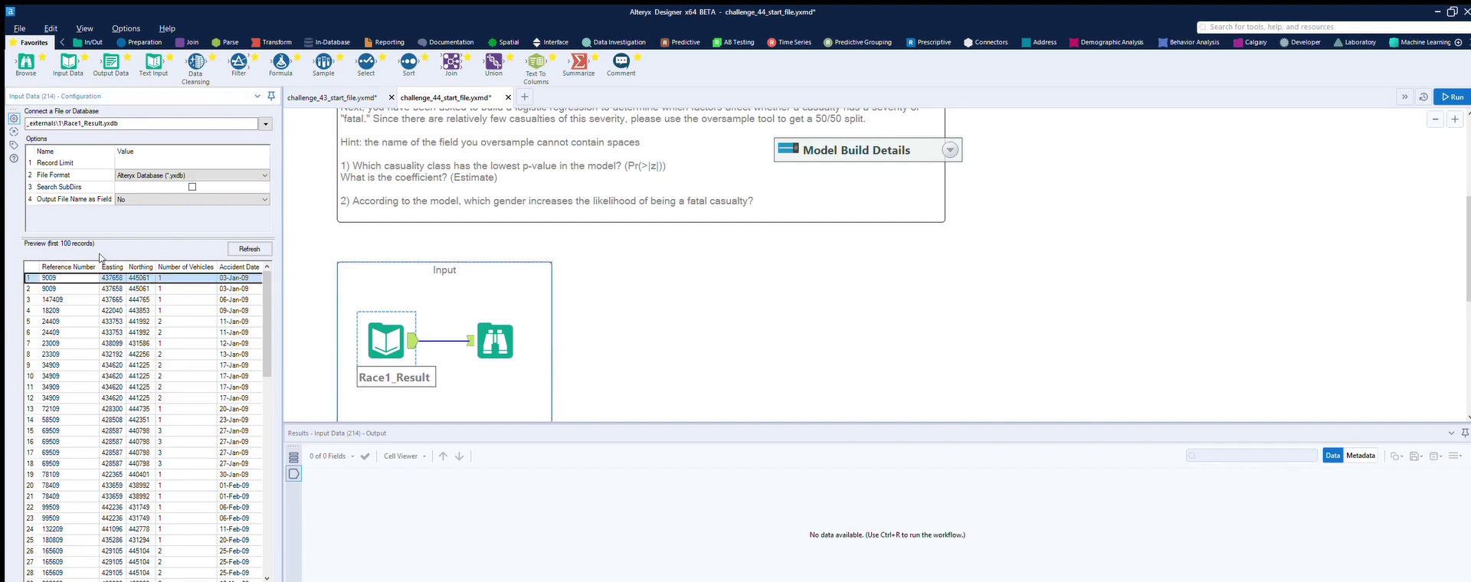
{"action": "left_click_drag", "start_coordinate": [64, 288], "coordinate": [64, 274]}
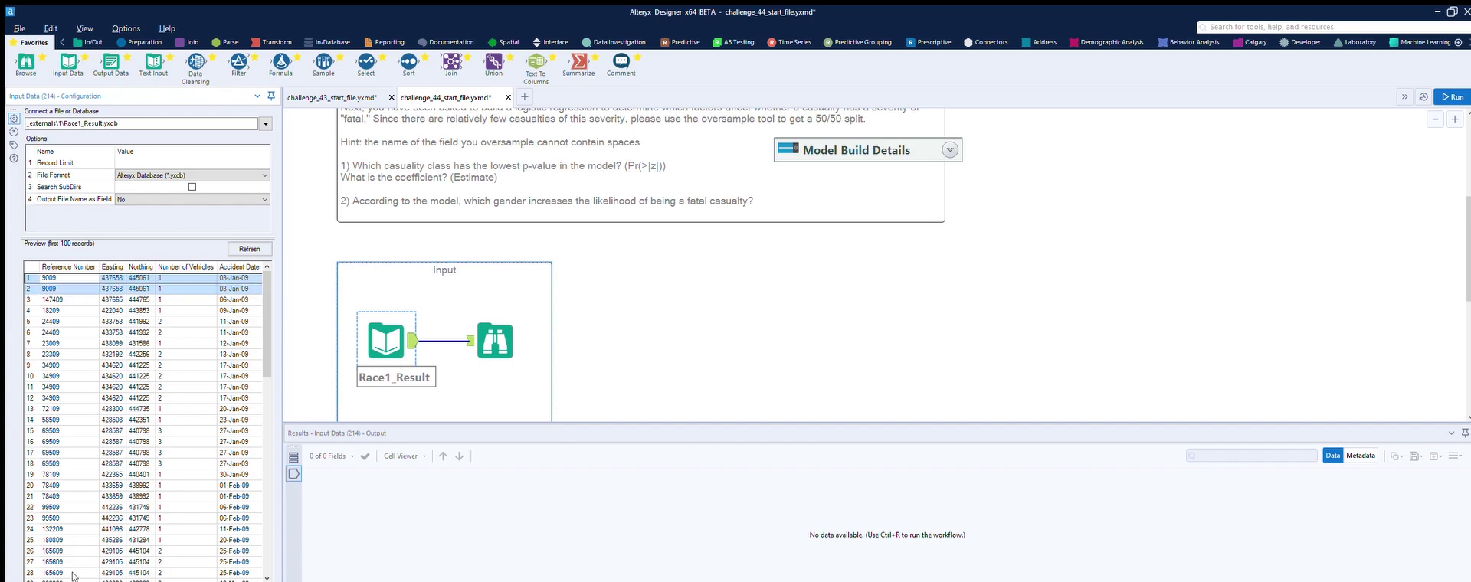
{"action": "scroll", "coordinate": [76, 570], "scroll_direction": "right", "scroll_amount": 3}
{"action": "scroll", "coordinate": [107, 571], "scroll_direction": "right", "scroll_amount": 5}
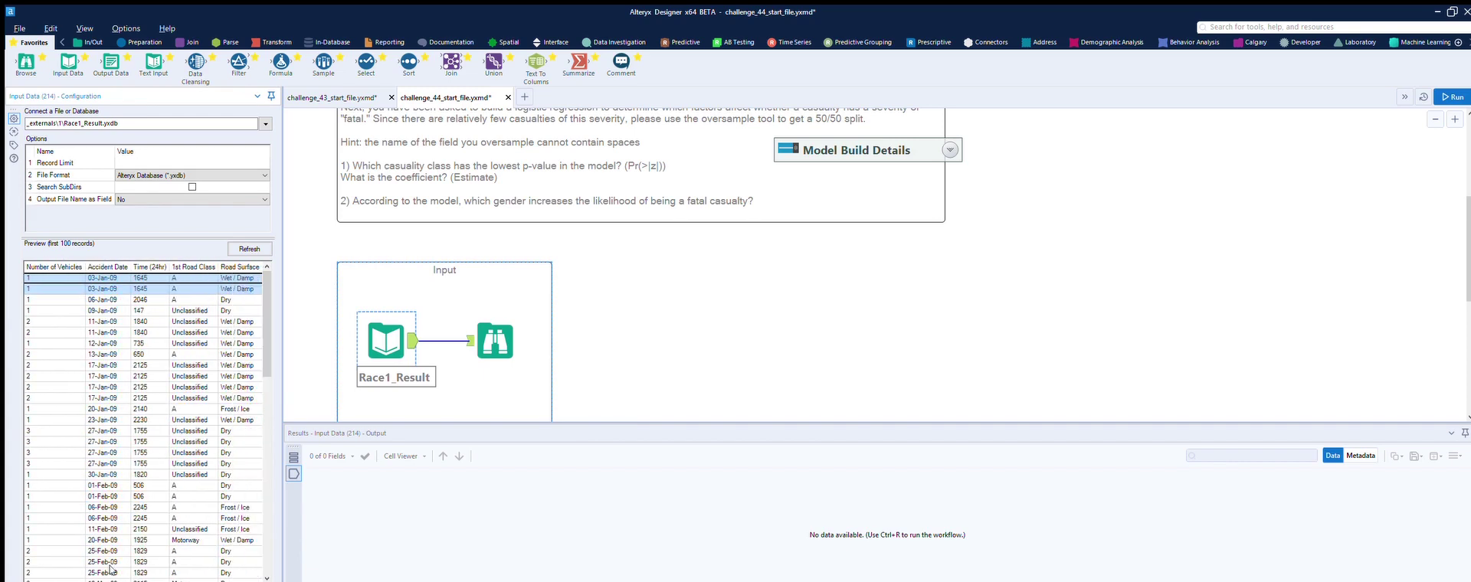
- Review the average-vehicles question and compare the Number of Vehicles values of preview rows sharing a Reference Number
{"action": "left_click", "coordinate": [639, 285]}
{"action": "scroll", "coordinate": [639, 284], "scroll_direction": "up", "scroll_amount": 3}
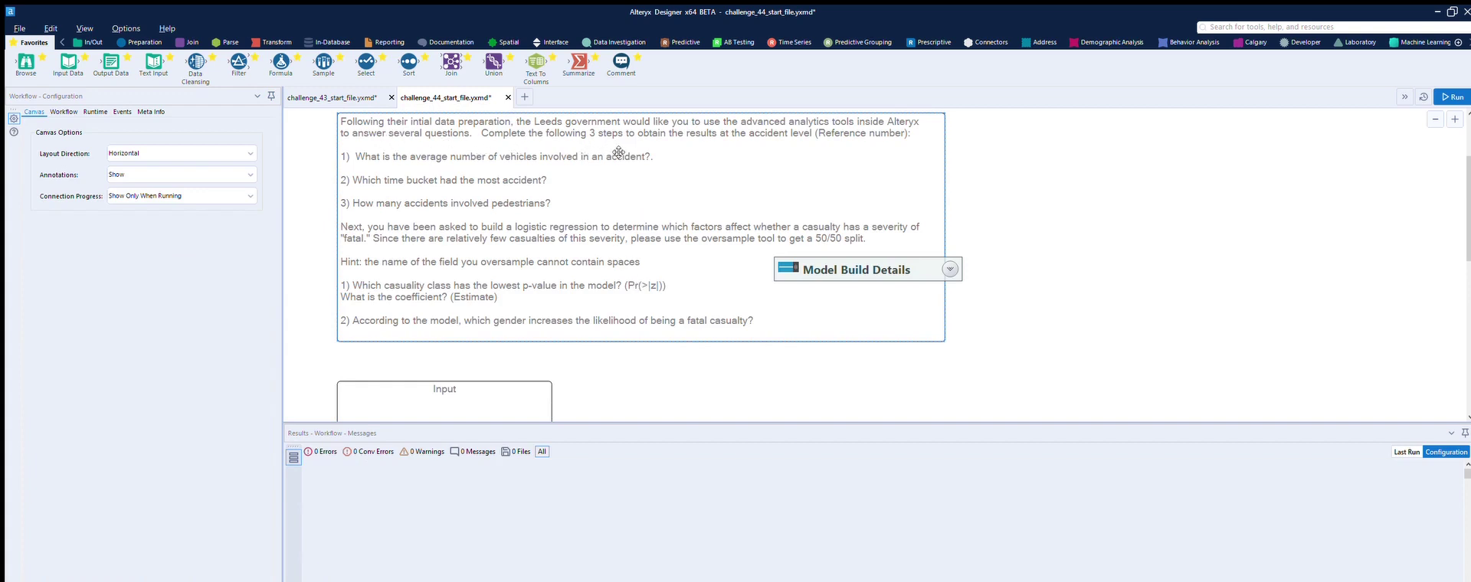
{"action": "scroll", "coordinate": [388, 312], "scroll_direction": "down", "scroll_amount": 3}
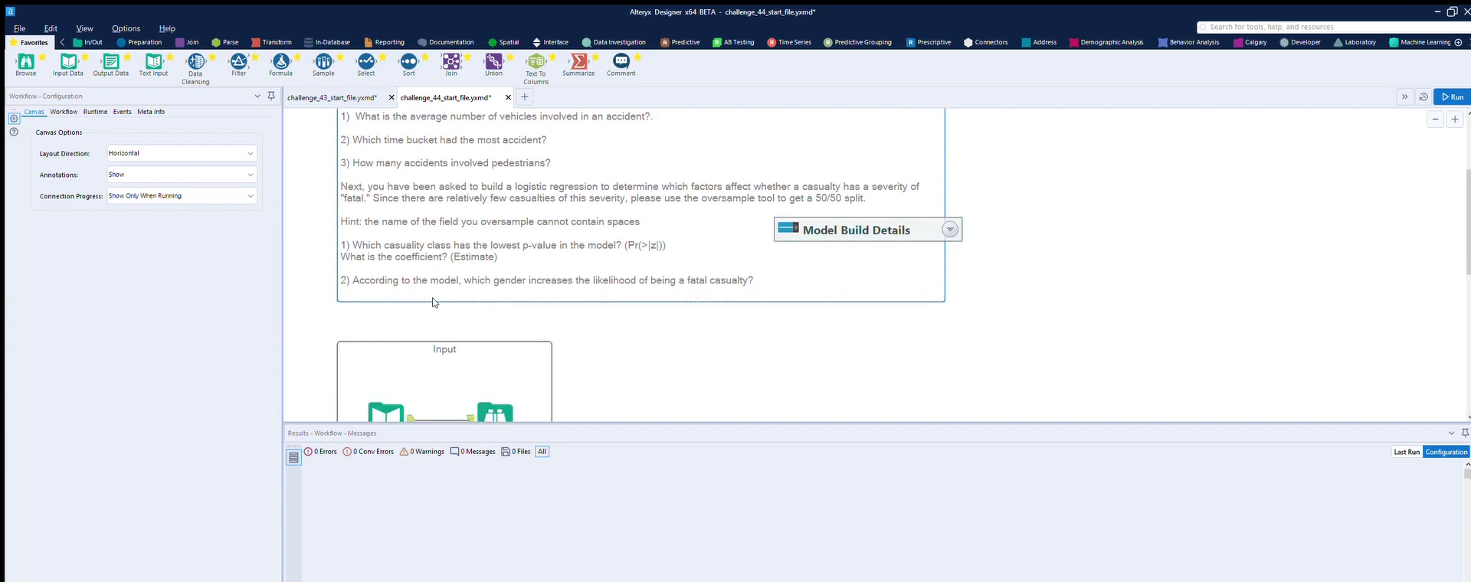
{"action": "left_click", "coordinate": [414, 328]}
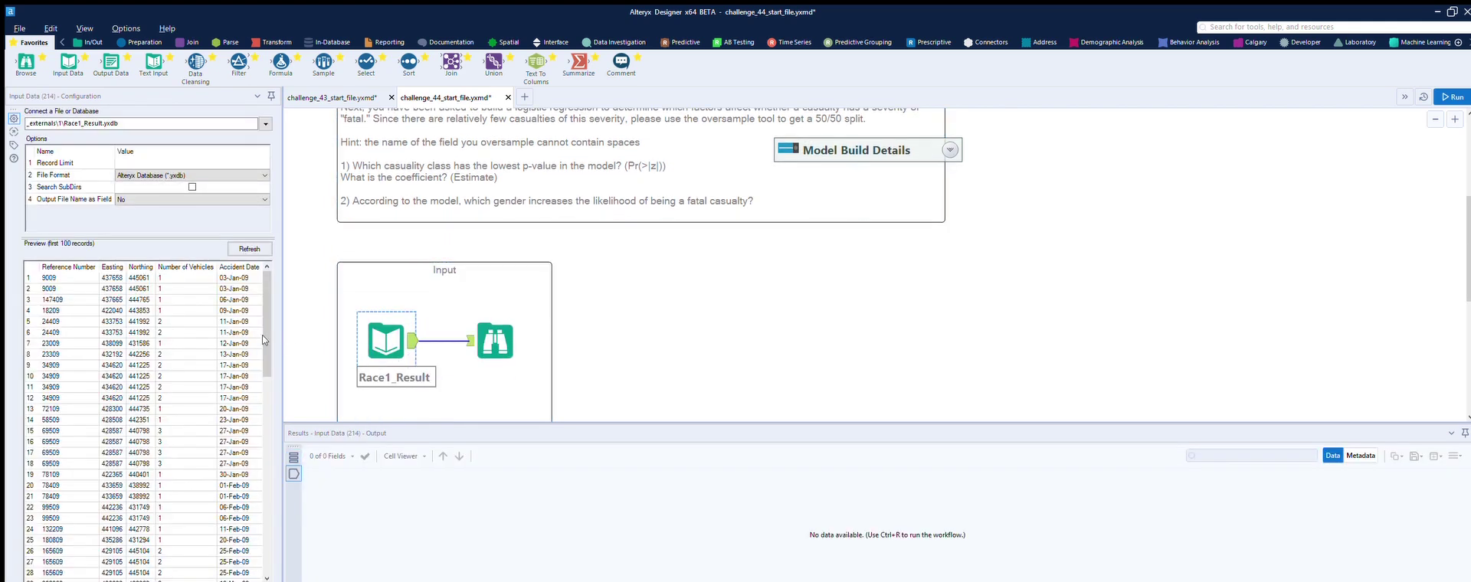
{"action": "left_click", "coordinate": [167, 268]}
{"action": "left_click_drag", "start_coordinate": [164, 321], "coordinate": [165, 332]}
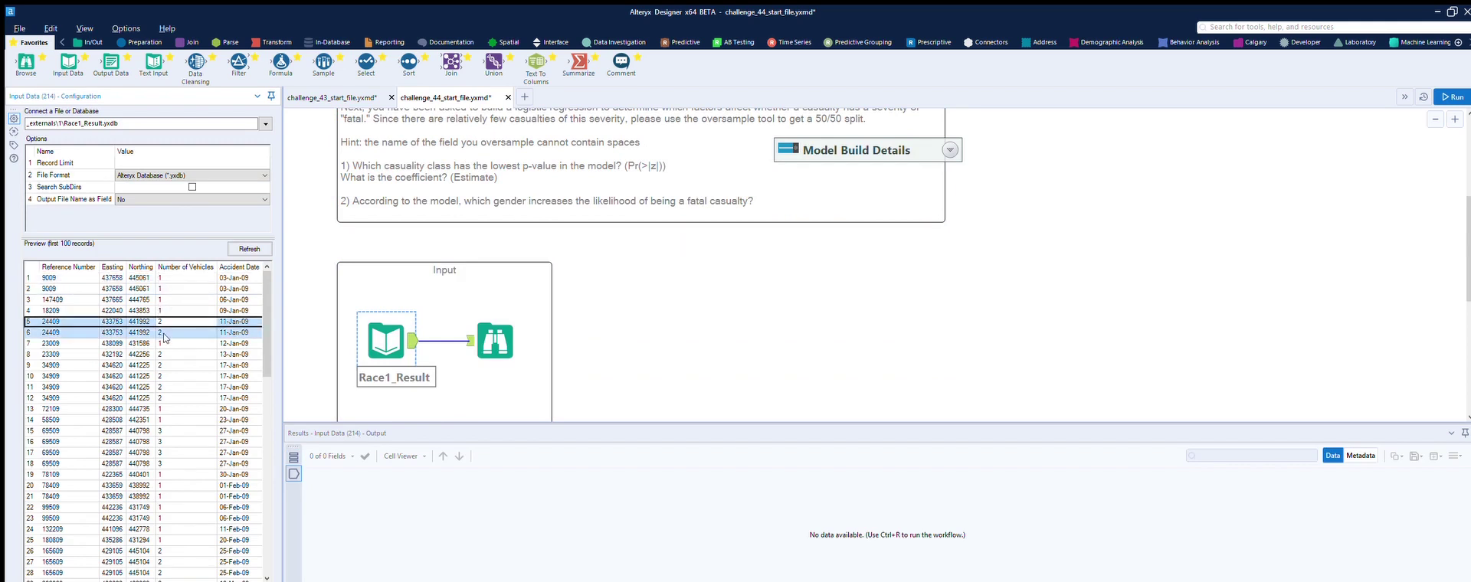
{"action": "key", "text": "Down"}
{"action": "key", "text": "Down"}
{"action": "key", "text": "Down"}
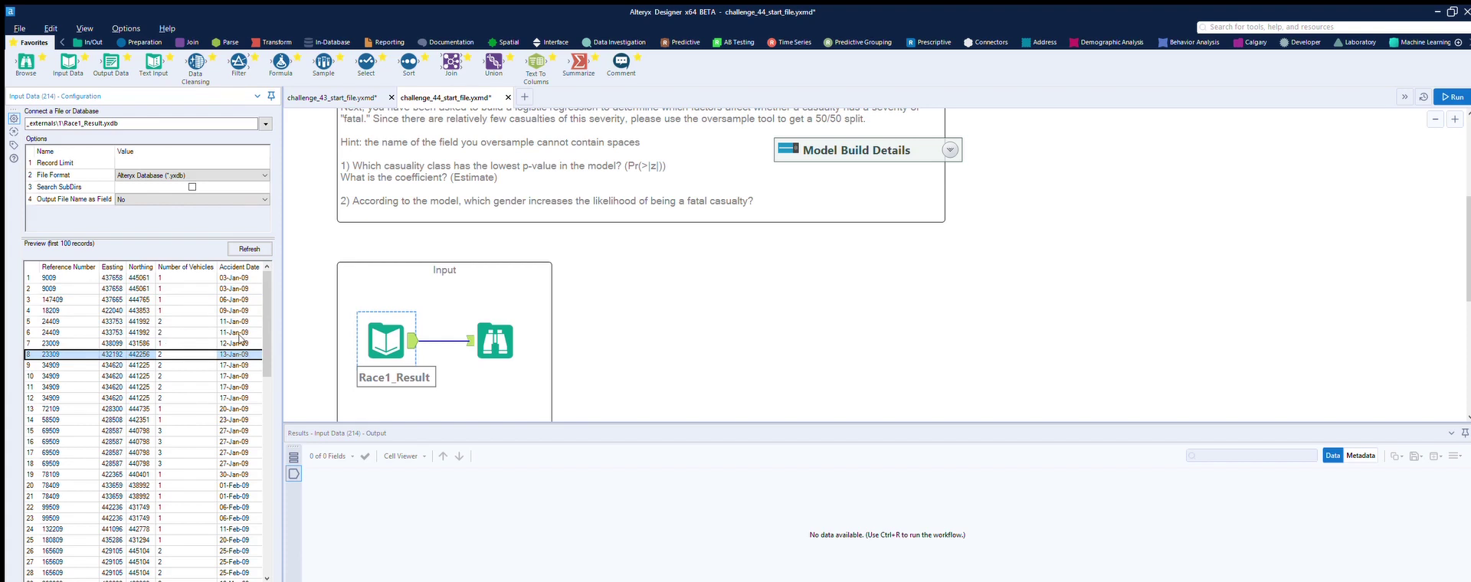
- Review the time bucket and pedestrian questions against the Time Bucket, Casualty Class and other casualty columns of the input preview
{"action": "scroll", "coordinate": [649, 211], "scroll_direction": "up", "scroll_amount": 4}
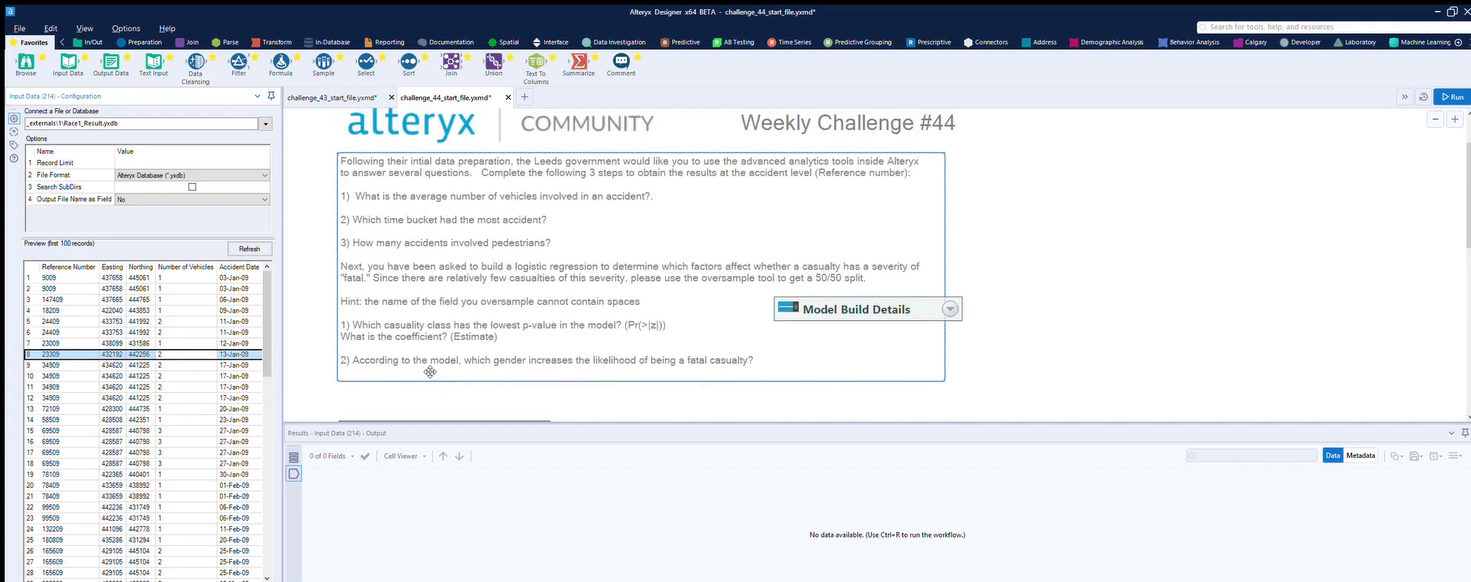
{"action": "scroll", "coordinate": [79, 568], "scroll_direction": "right", "scroll_amount": 5}
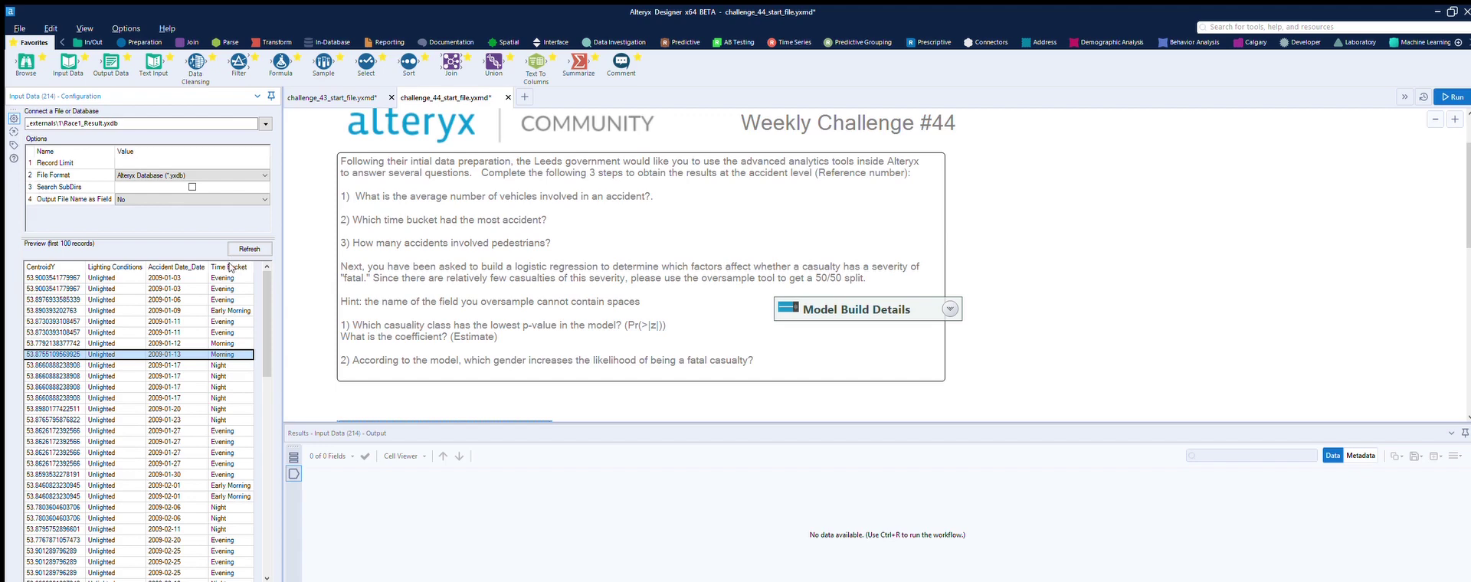
{"action": "scroll", "coordinate": [130, 571], "scroll_direction": "left", "scroll_amount": 5}
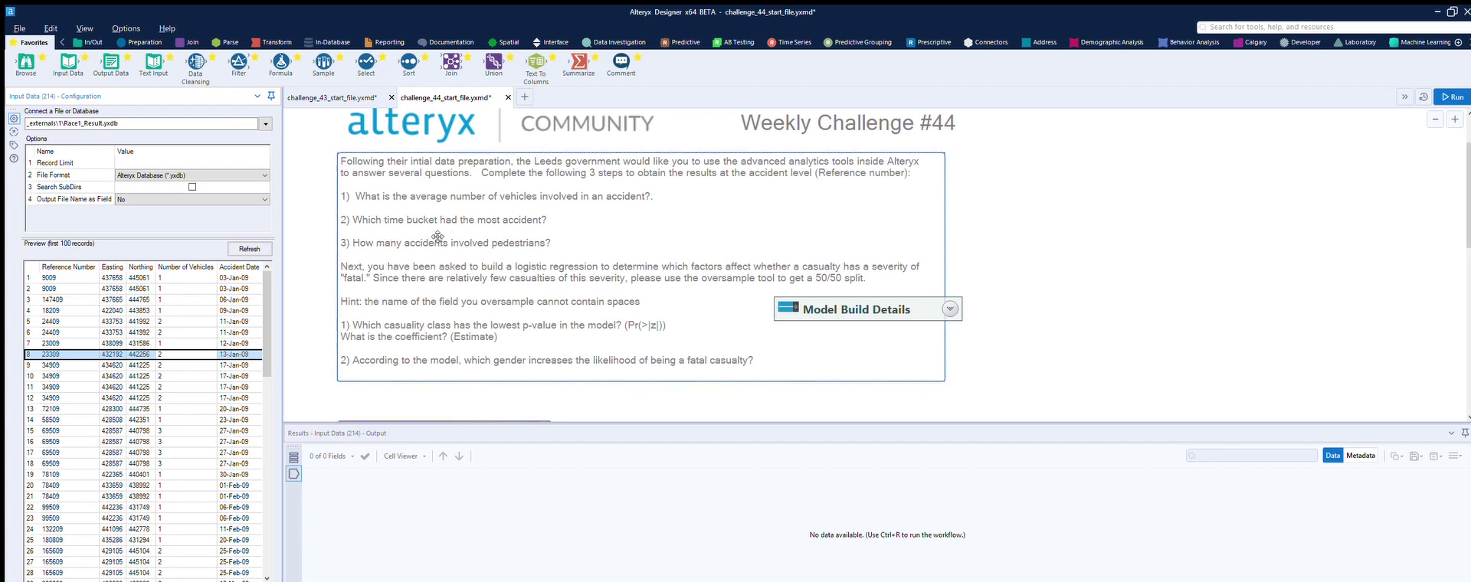
{"action": "scroll", "coordinate": [73, 575], "scroll_direction": "right", "scroll_amount": 3}
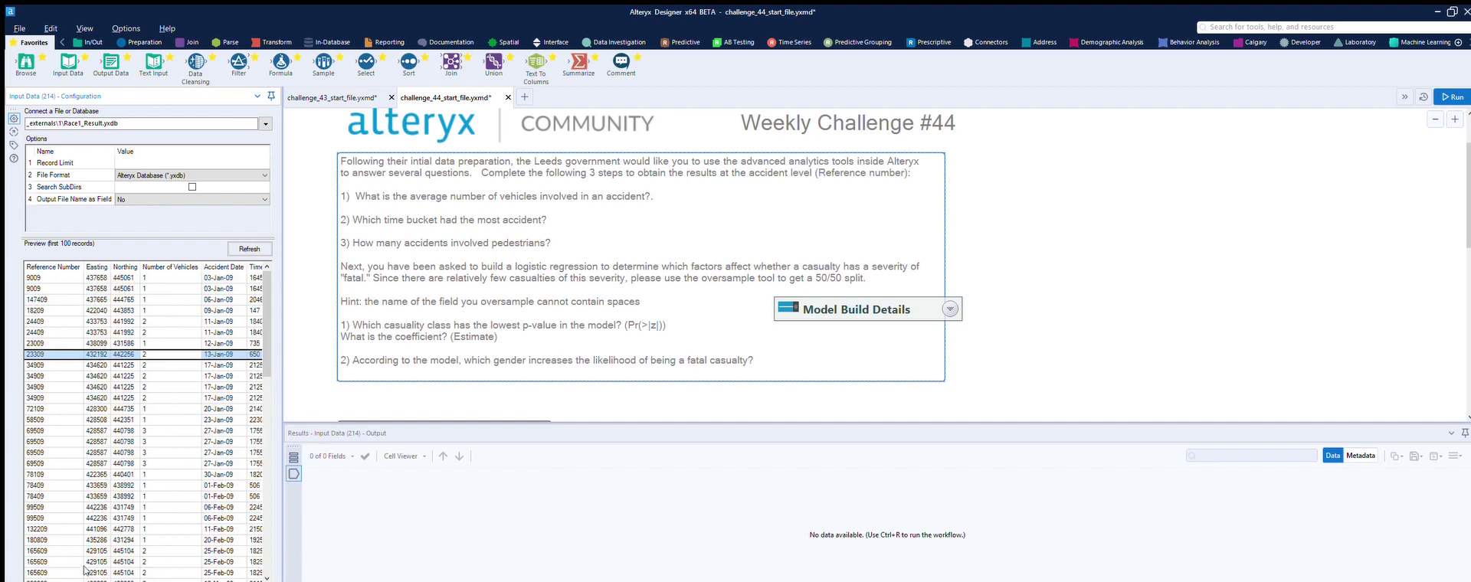
{"action": "scroll", "coordinate": [123, 573], "scroll_direction": "right", "scroll_amount": 3}
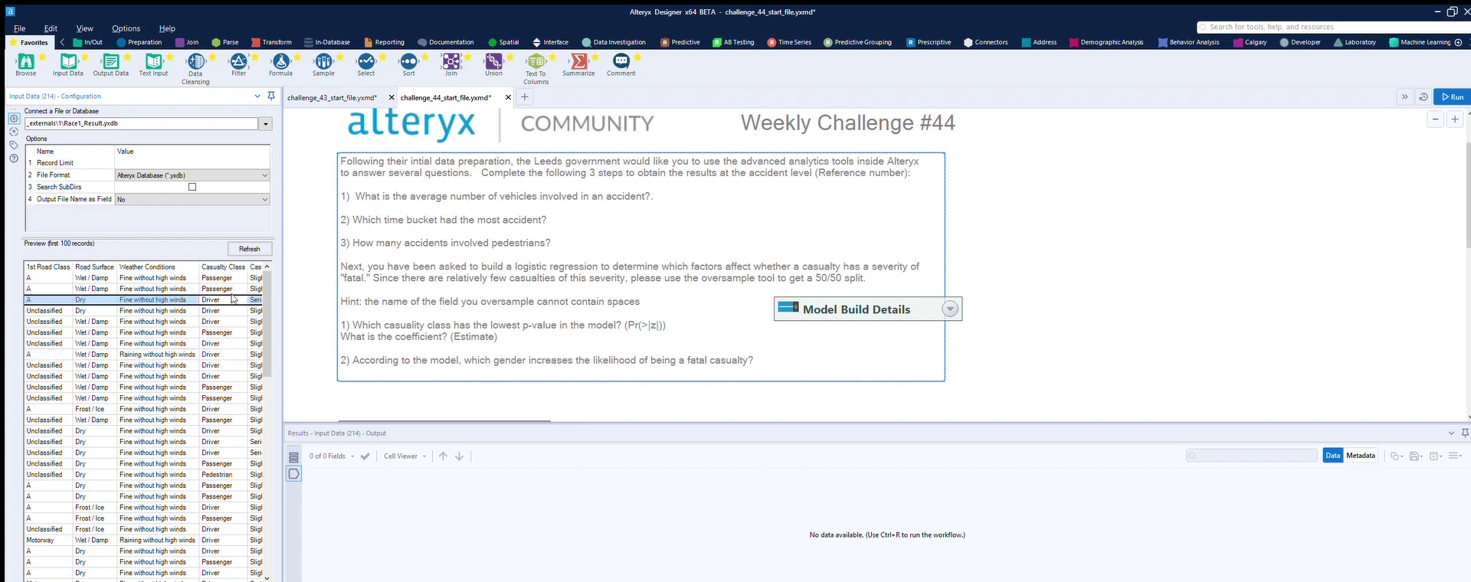
{"action": "mouse_move", "coordinate": [264, 299]}
{"action": "left_mouse_down"}
{"action": "mouse_move", "coordinate": [253, 499]}
{"action": "mouse_move", "coordinate": [270, 281]}
{"action": "left_mouse_up"}
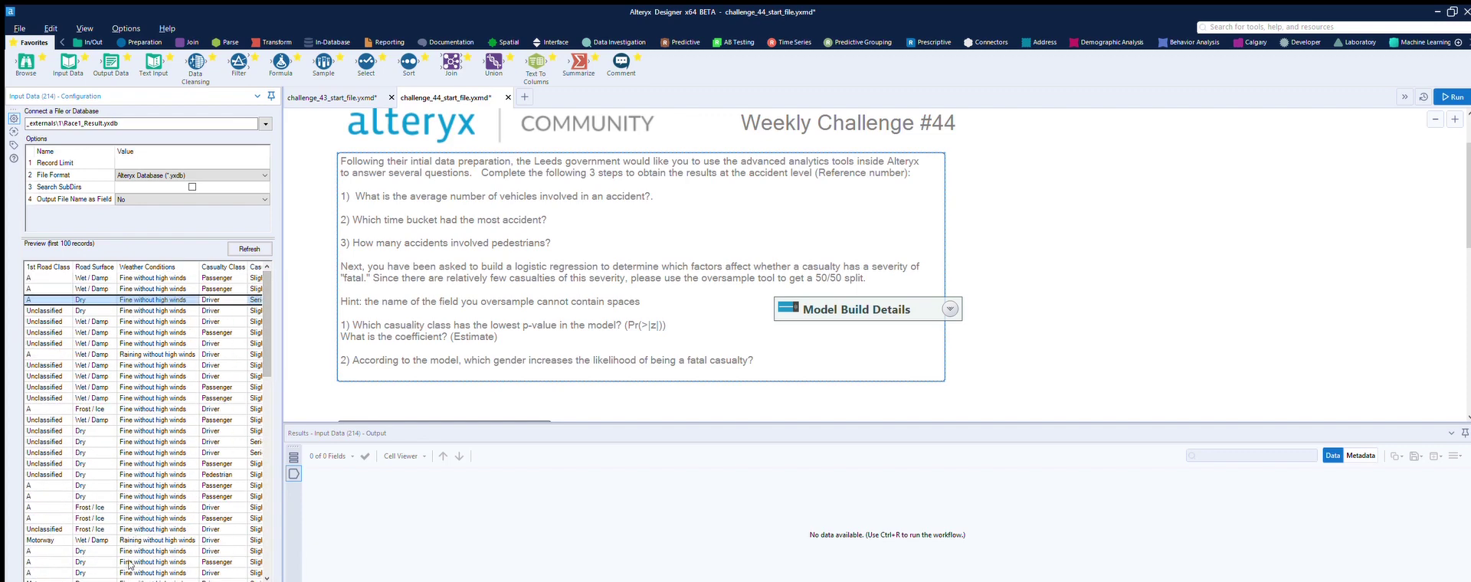
{"action": "scroll", "coordinate": [145, 572], "scroll_direction": "right", "scroll_amount": 2}
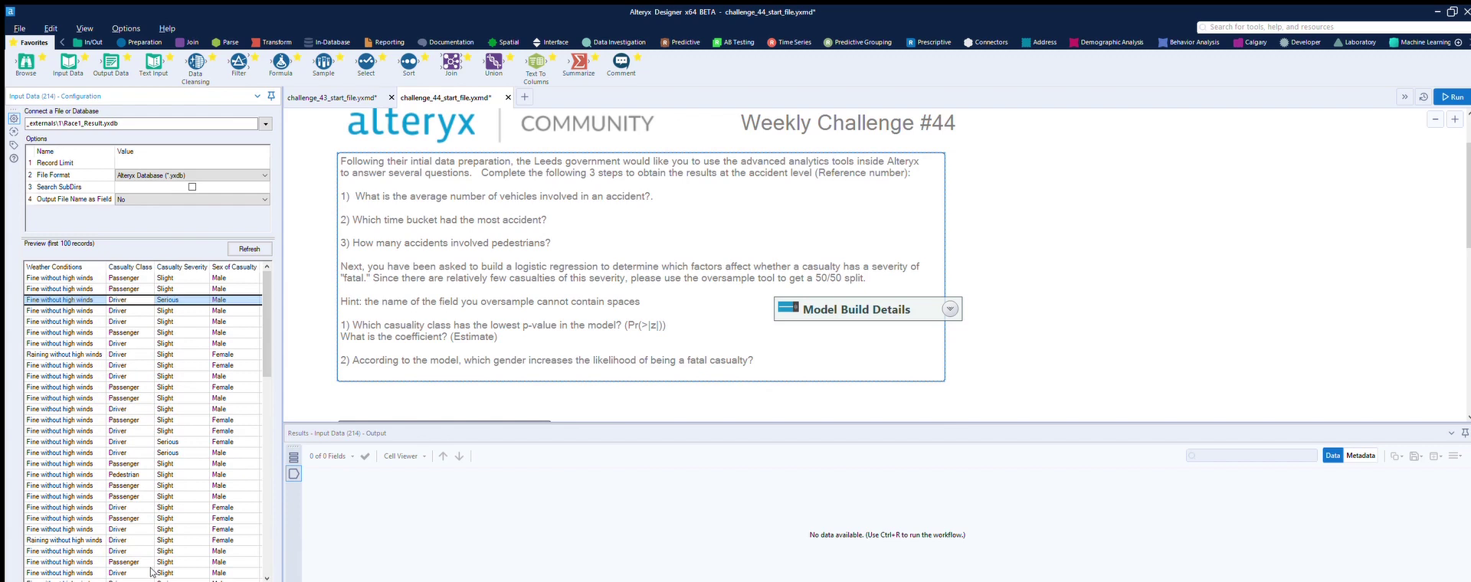
{"action": "scroll", "coordinate": [152, 572], "scroll_direction": "right", "scroll_amount": 4}
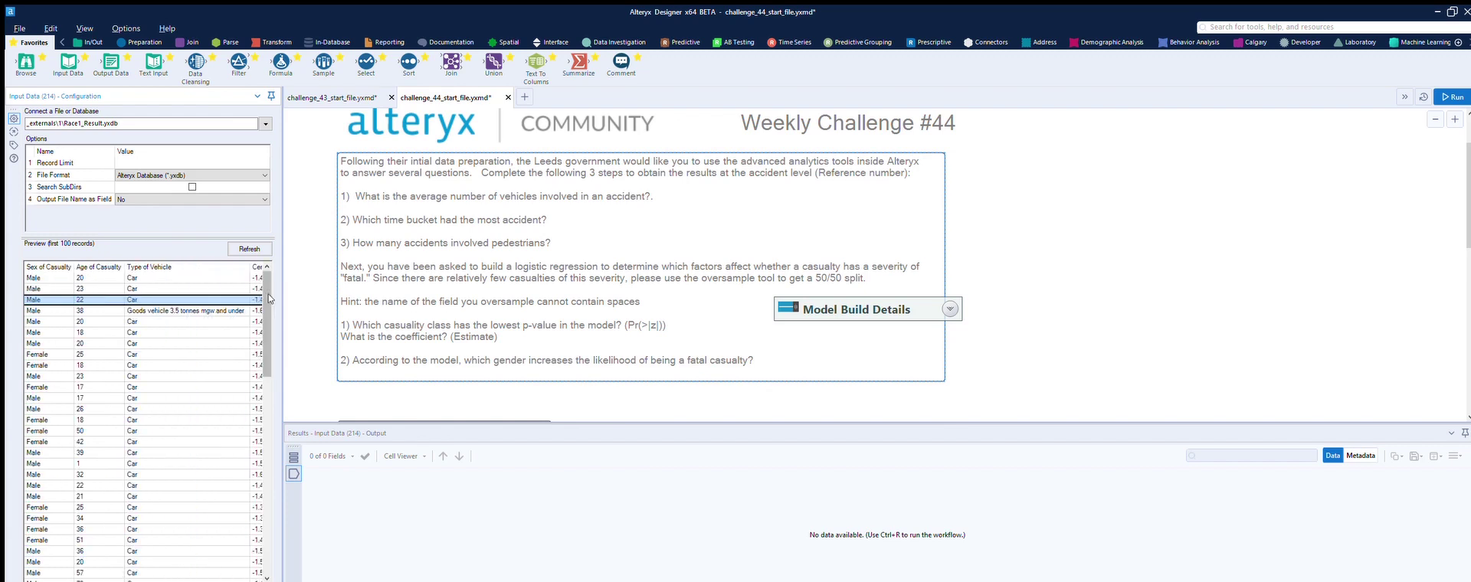
- Look through the rest of the preview records, checking the casualty, vehicle, road surface and weather columns
{"action": "left_click_drag", "start_coordinate": [260, 296], "coordinate": [260, 500]}
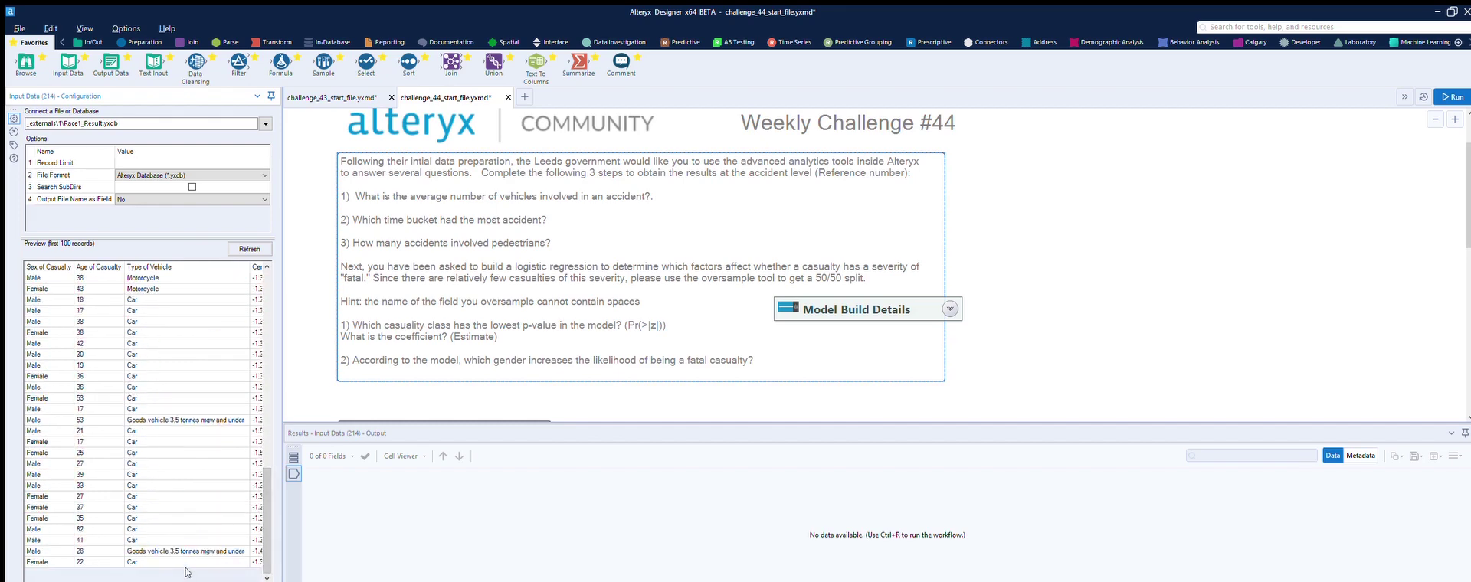
{"action": "scroll", "coordinate": [214, 570], "scroll_direction": "right", "scroll_amount": 5}
{"action": "scroll", "coordinate": [176, 571], "scroll_direction": "right", "scroll_amount": 5}
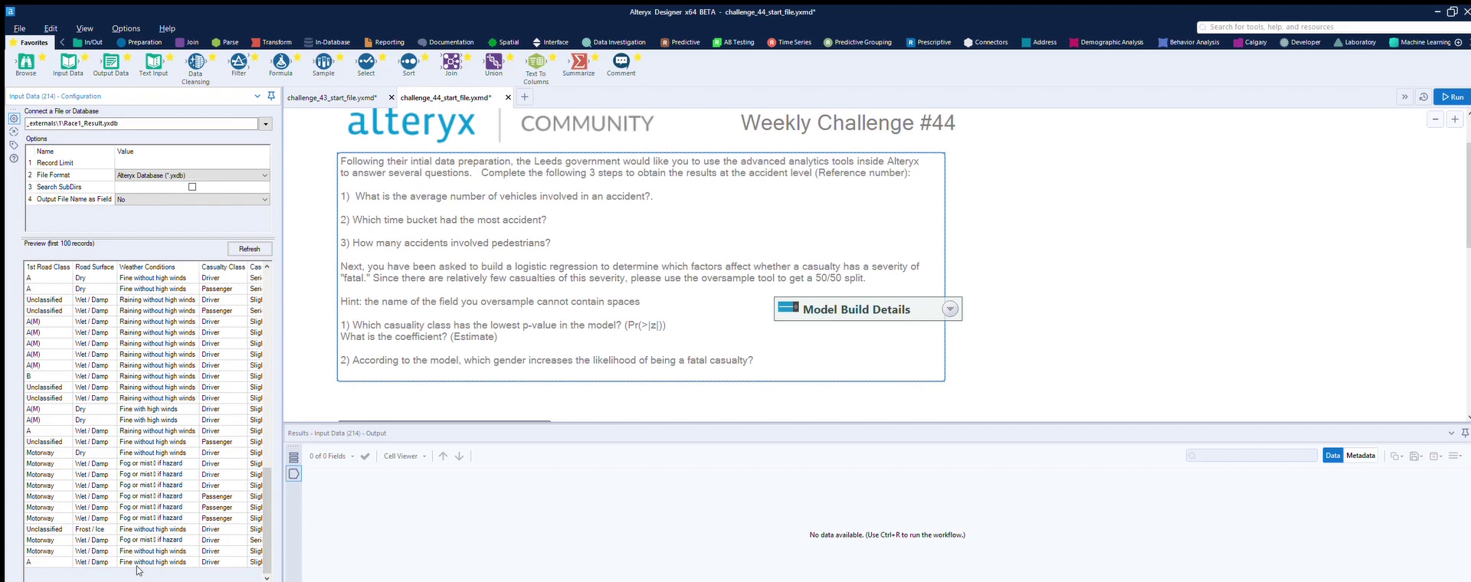
{"action": "scroll", "coordinate": [126, 572], "scroll_direction": "left", "scroll_amount": 2}
{"action": "scroll", "coordinate": [122, 574], "scroll_direction": "right", "scroll_amount": 2}
{"action": "left_click", "coordinate": [217, 366]}
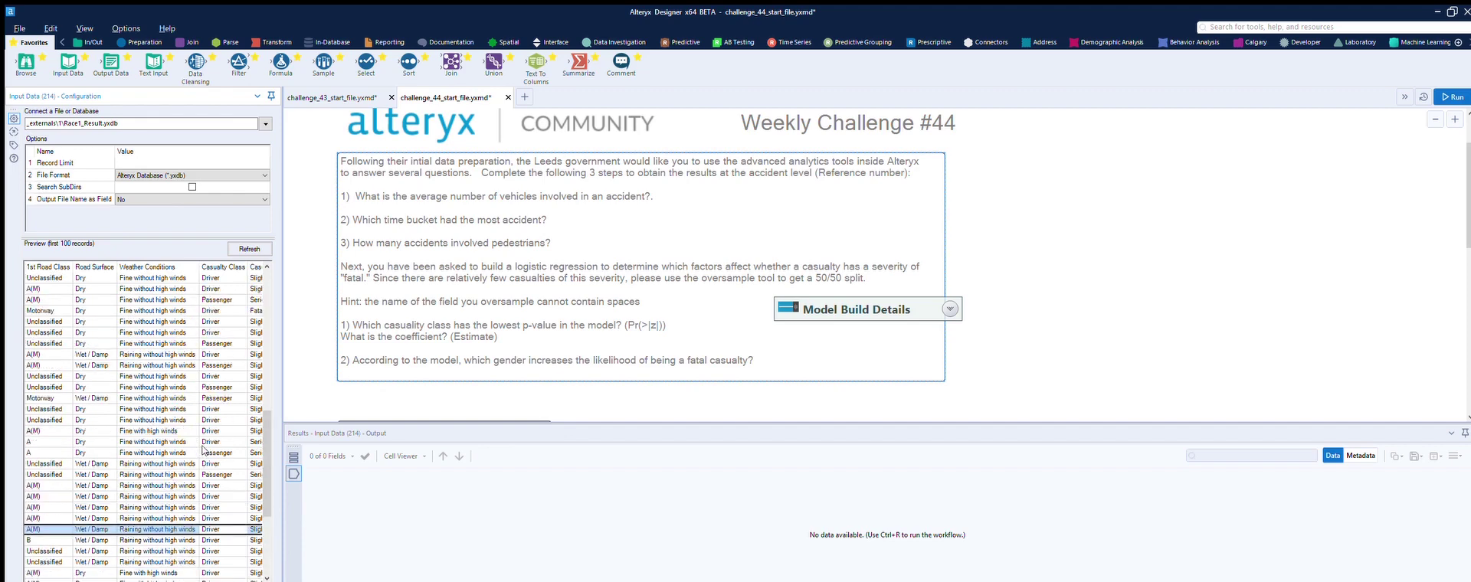
{"action": "scroll", "coordinate": [194, 445], "scroll_direction": "up", "scroll_amount": 10}
{"action": "scroll", "coordinate": [217, 420], "scroll_direction": "up", "scroll_amount": 10}
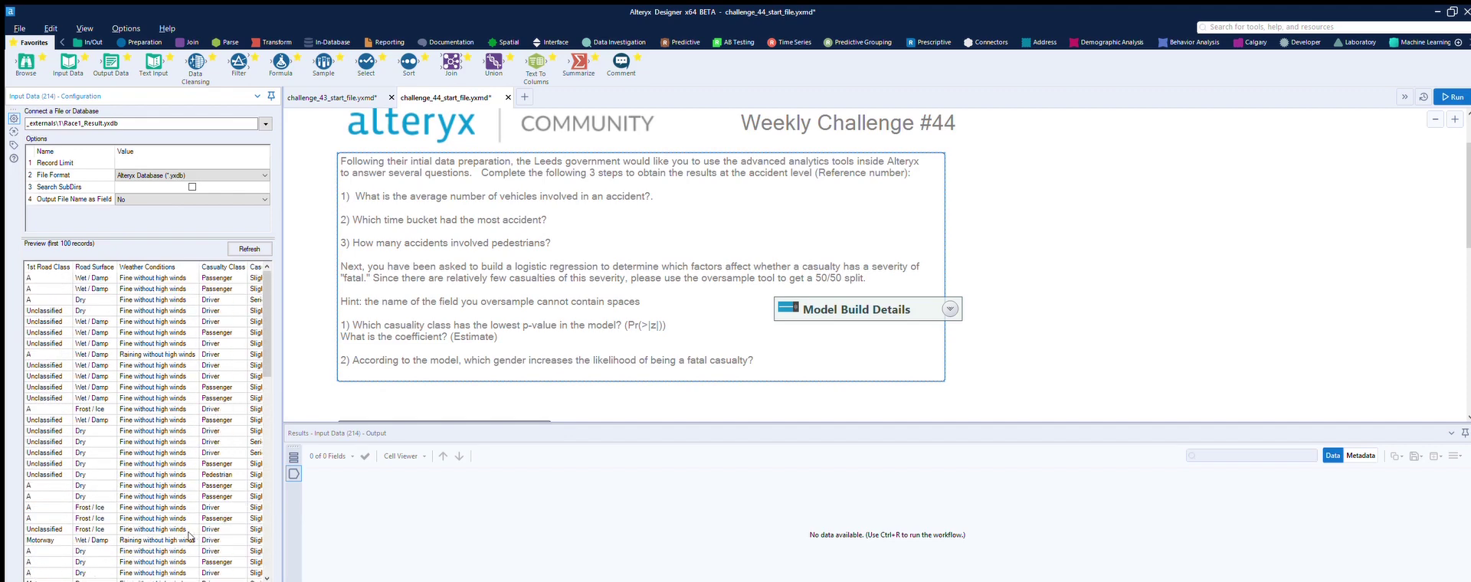
{"action": "scroll", "coordinate": [130, 573], "scroll_direction": "left", "scroll_amount": 5}
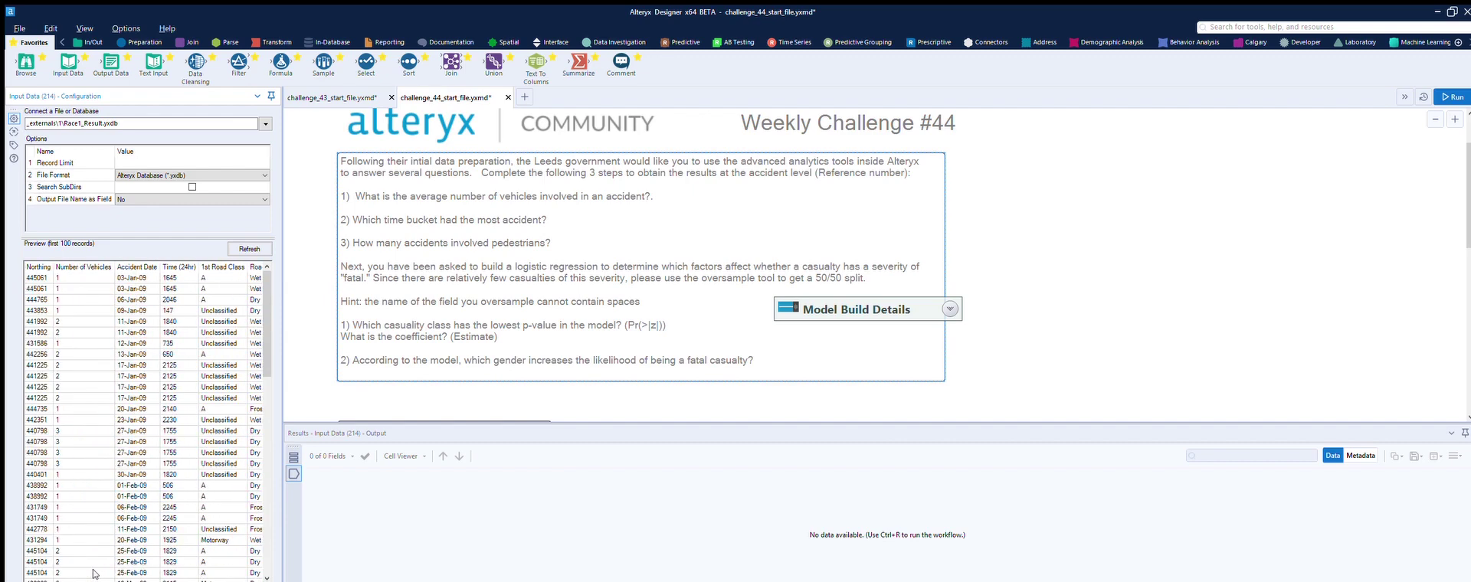
{"action": "scroll", "coordinate": [93, 573], "scroll_direction": "left", "scroll_amount": 3}
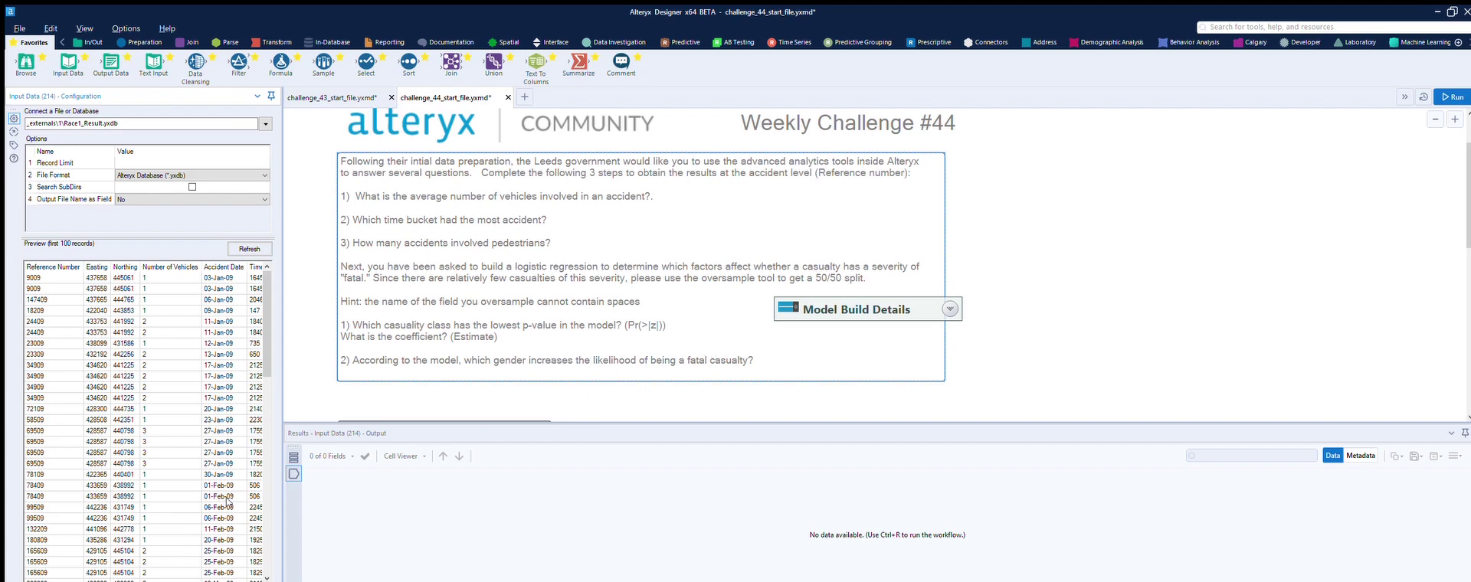
{"action": "scroll", "coordinate": [74, 564], "scroll_direction": "right", "scroll_amount": 3}
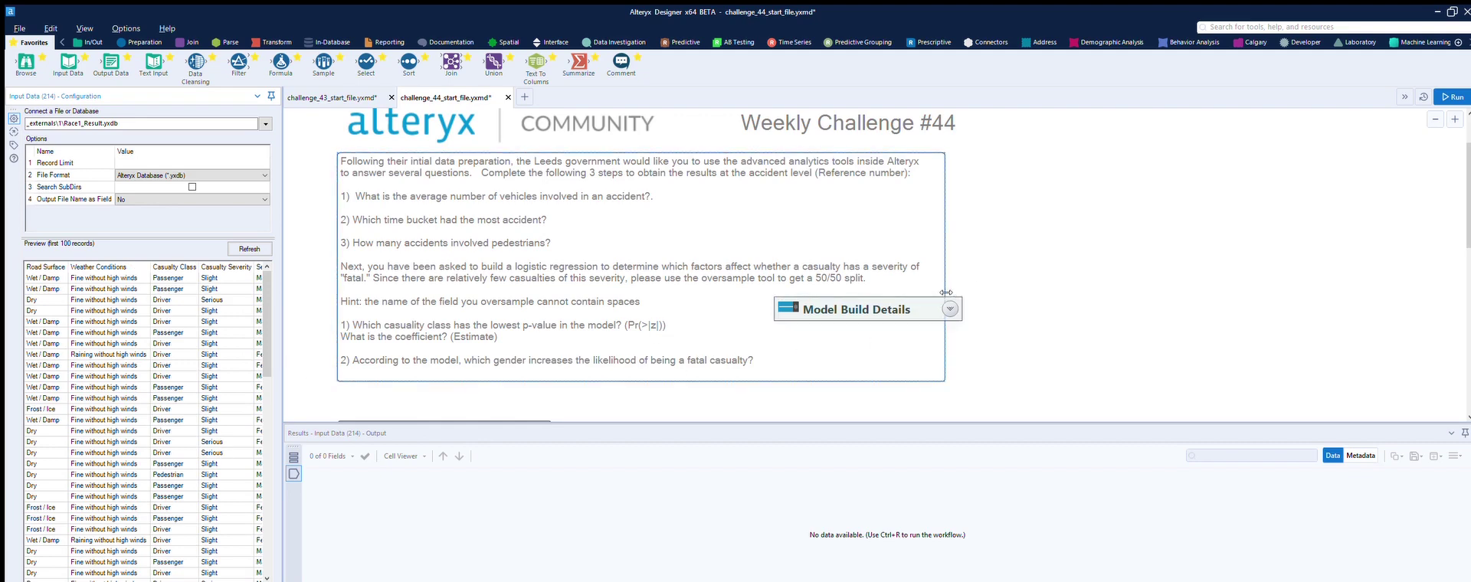
- Expand the Model Build Details container, read the target and predictor variables for the model, and collapse it again
{"action": "left_click", "coordinate": [949, 299]}
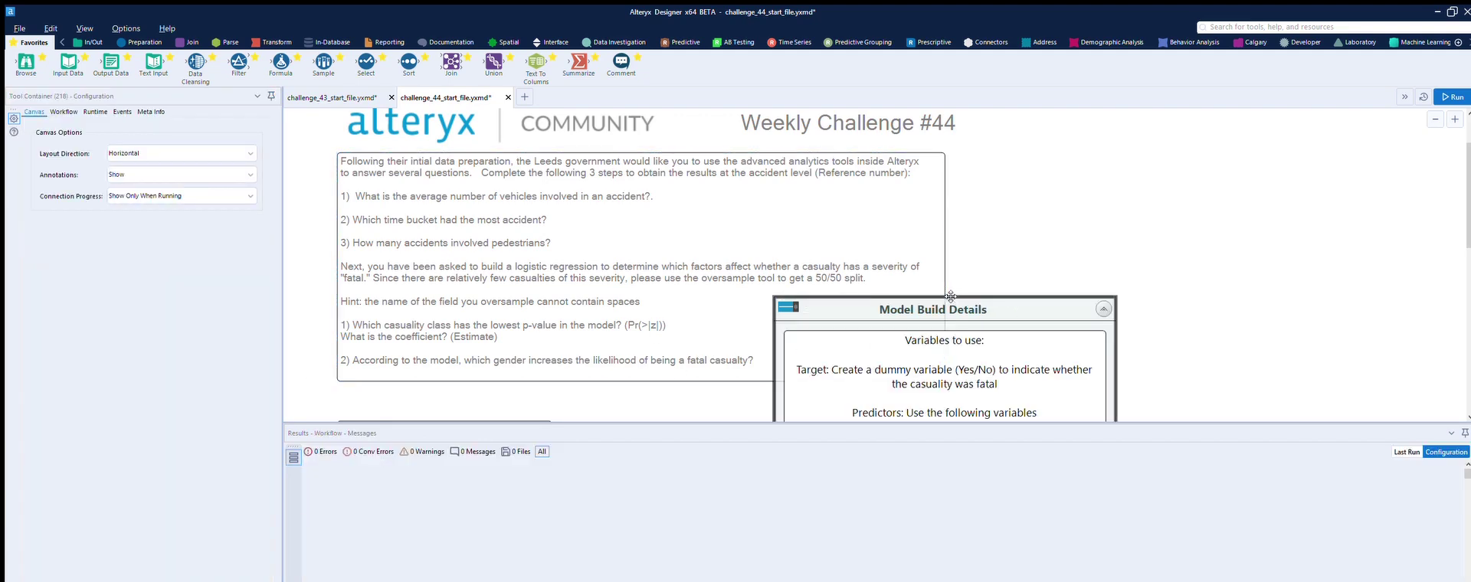
{"action": "scroll", "coordinate": [950, 296], "scroll_direction": "down", "scroll_amount": 5}
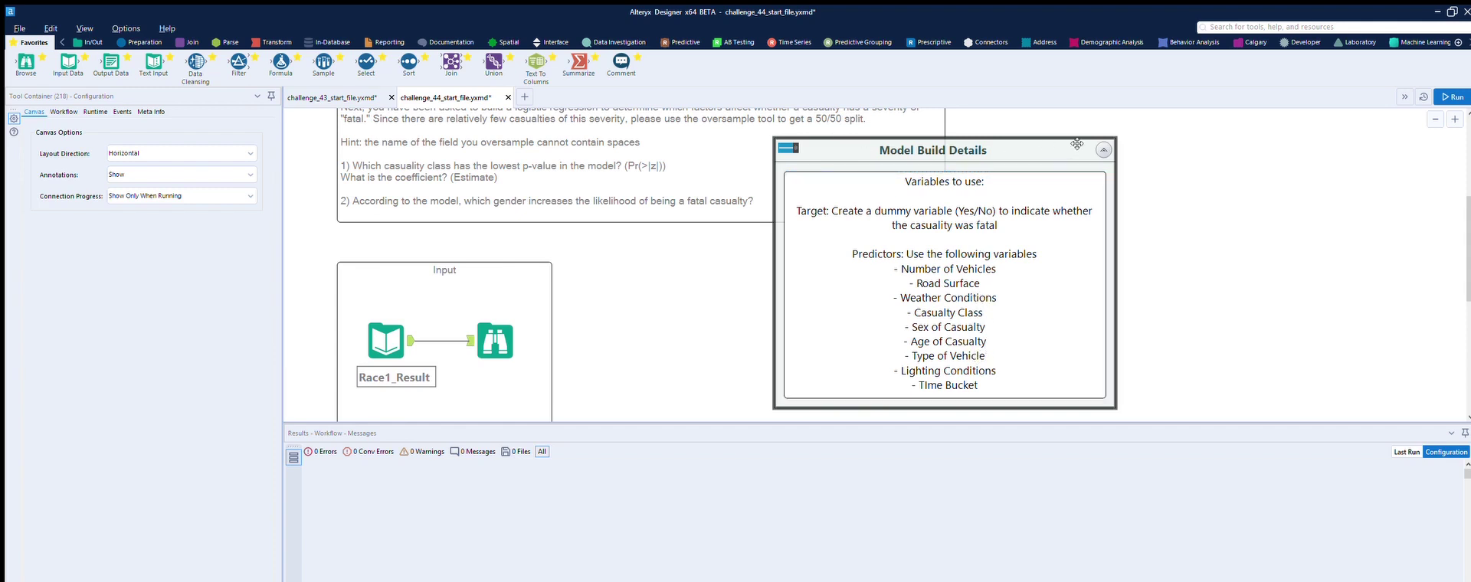
{"action": "left_click", "coordinate": [1103, 149]}
- Add a Summarize tool beside the Input container and connect it to the Race1_Result input's output
{"action": "scroll", "coordinate": [919, 199], "scroll_direction": "down", "scroll_amount": 2}
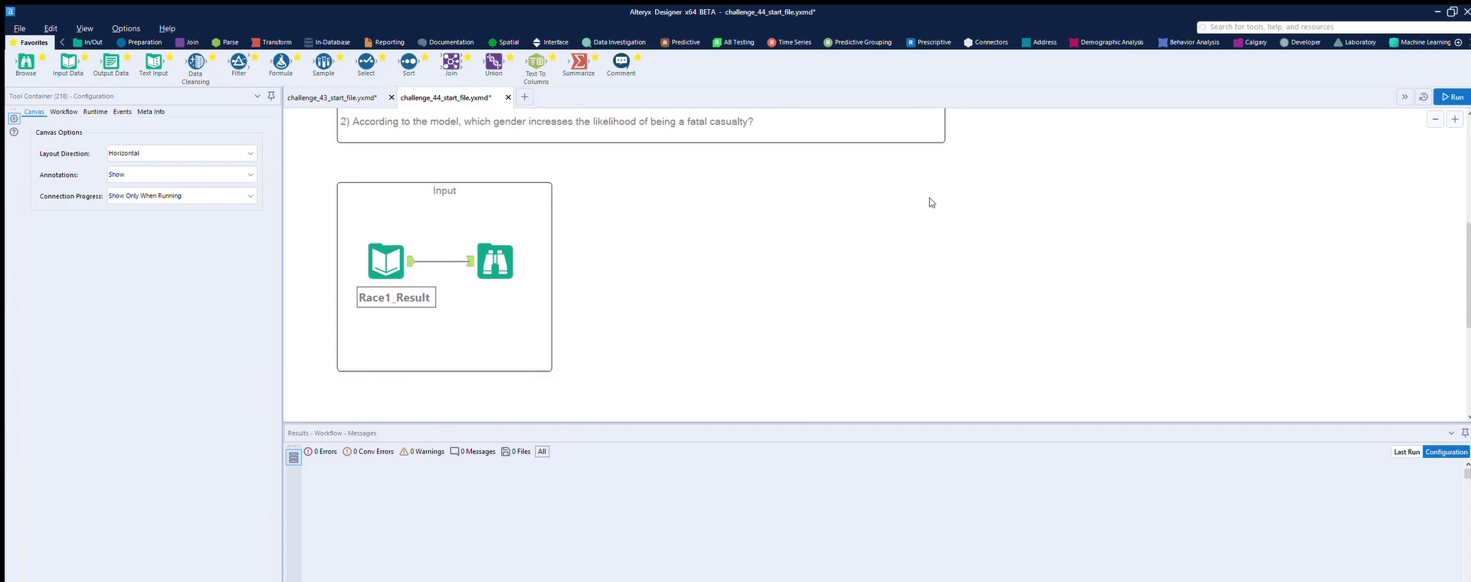
{"action": "left_click", "coordinate": [1433, 117]}
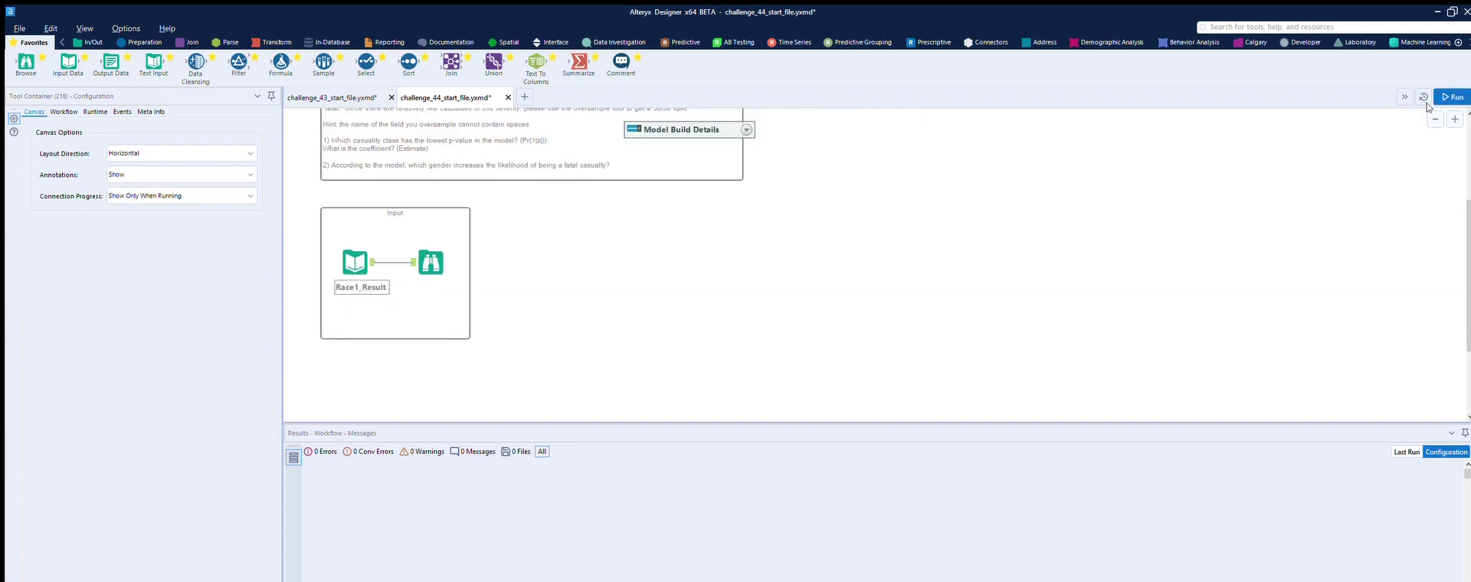
{"action": "scroll", "coordinate": [674, 276], "scroll_direction": "up", "scroll_amount": 3}
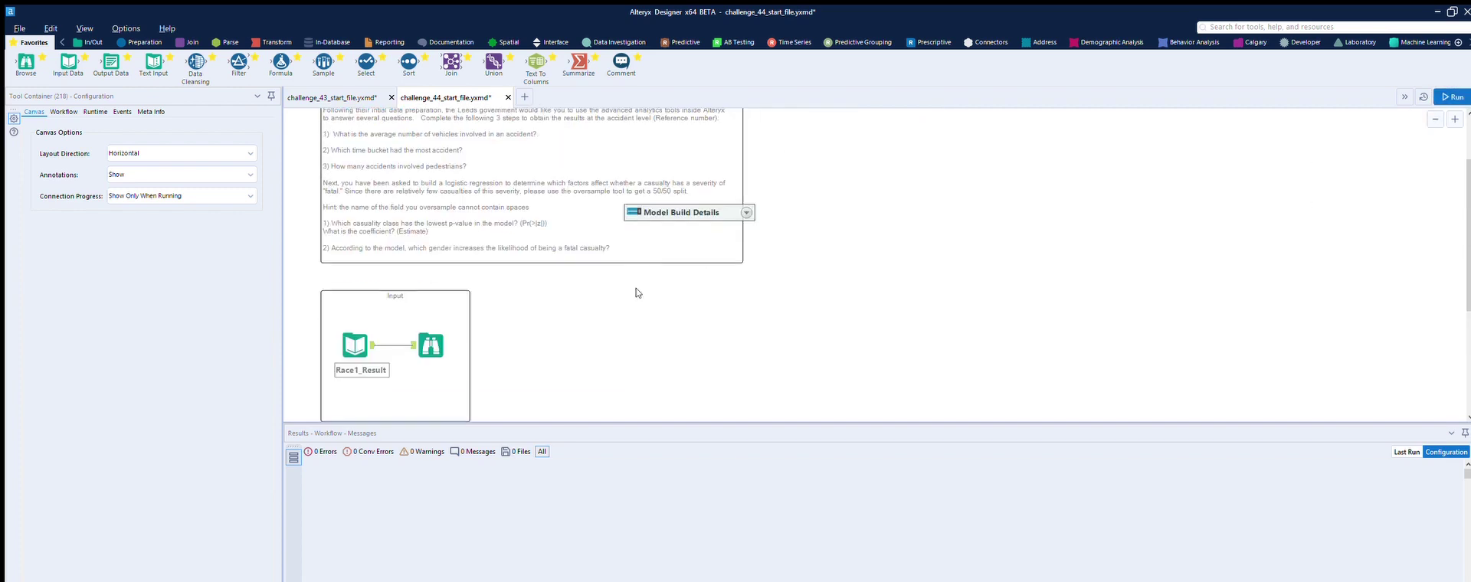
{"action": "left_click_drag", "start_coordinate": [579, 63], "coordinate": [565, 352]}
{"action": "left_click_drag", "start_coordinate": [372, 345], "coordinate": [547, 352]}
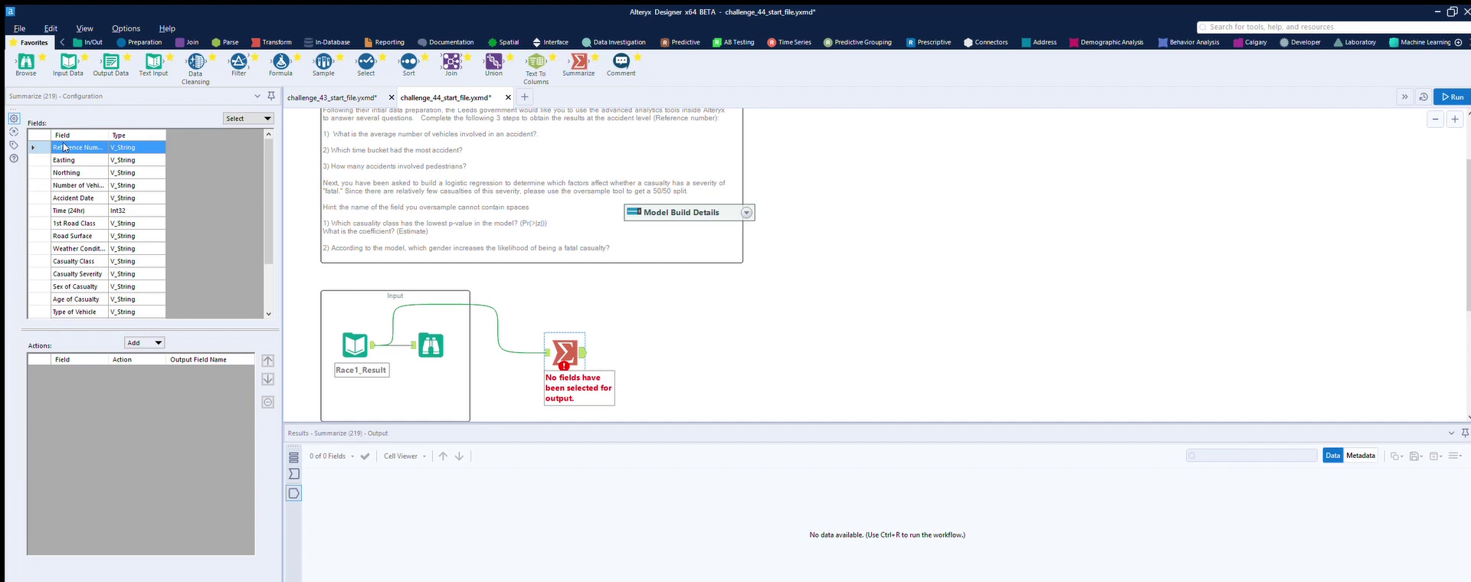
- Configure the Summarize tool to group by Reference Number and Number of Vehicles, and run the workflow
{"action": "left_click", "coordinate": [131, 343]}
{"action": "left_click", "coordinate": [248, 181]}
{"action": "left_click_drag", "start_coordinate": [268, 180], "coordinate": [267, 192]}
{"action": "left_click", "coordinate": [96, 172]}
{"action": "left_click", "coordinate": [144, 343]}
{"action": "left_click", "coordinate": [151, 357]}
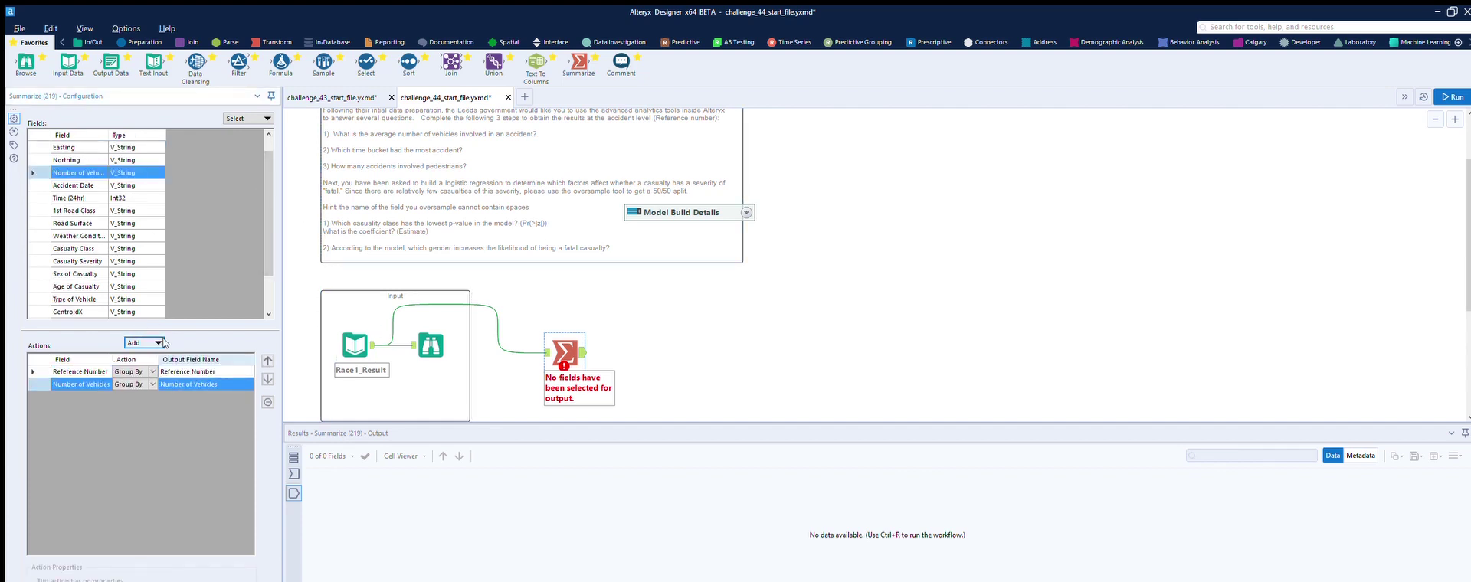
{"action": "key", "text": "ctrl+r"}
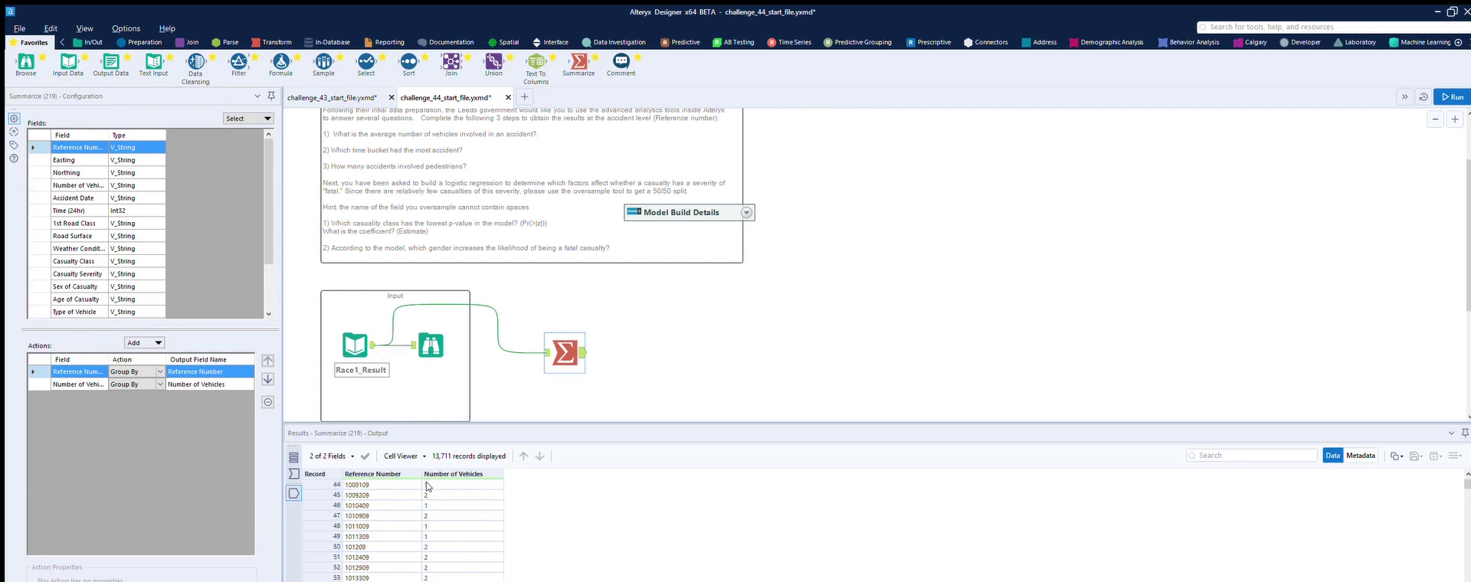
- Add a second Summarize tool after the first, insert a Select tool between them, and run the workflow for the average number of vehicles
{"action": "left_click_drag", "start_coordinate": [578, 65], "coordinate": [641, 385]}
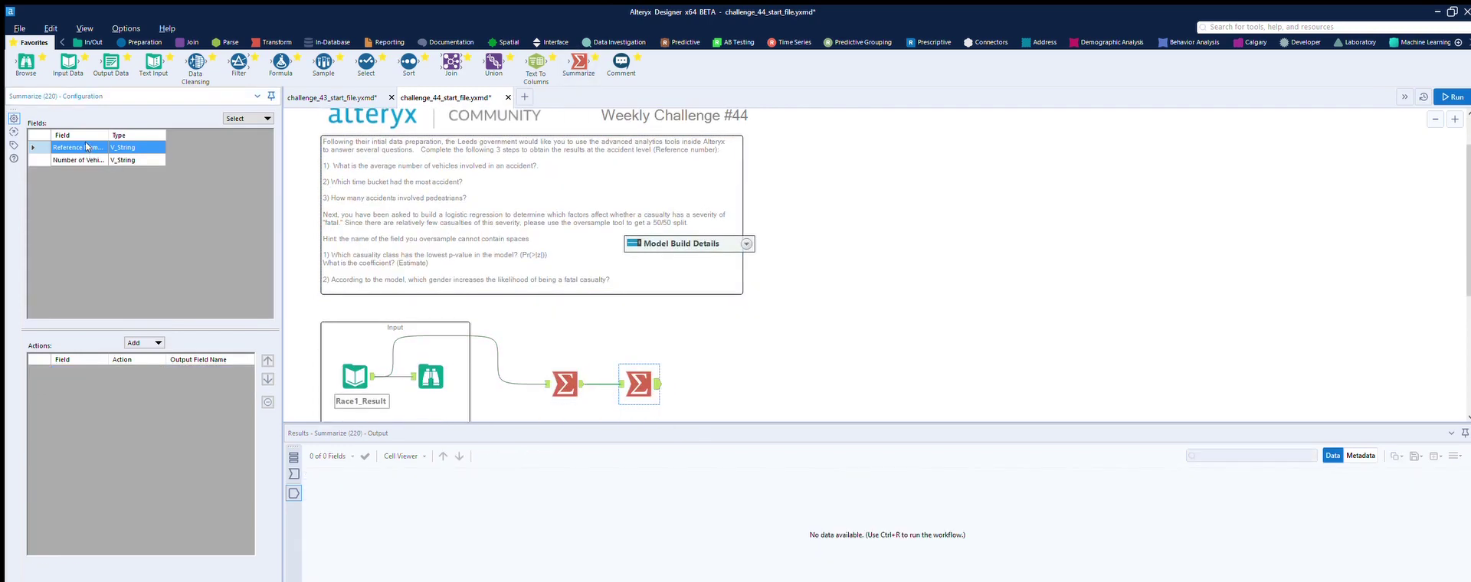
{"action": "left_click", "coordinate": [91, 159]}
{"action": "left_click", "coordinate": [565, 383]}
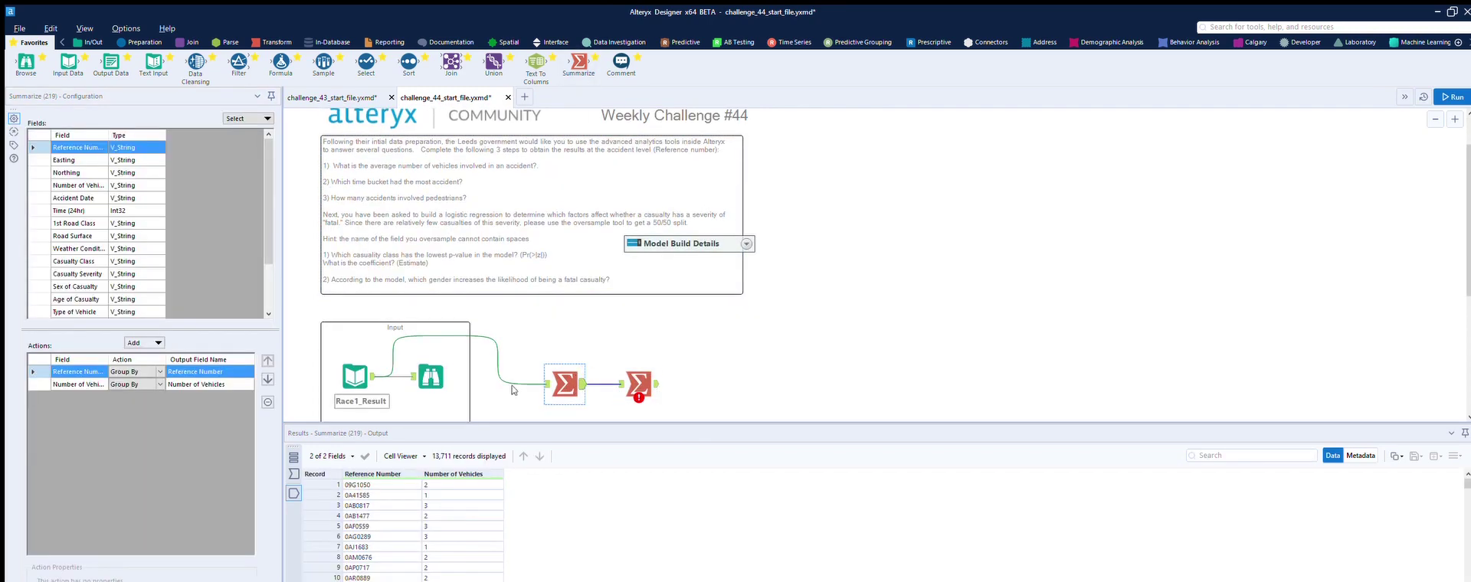
{"action": "left_click_drag", "start_coordinate": [366, 63], "coordinate": [630, 383]}
{"action": "left_click", "coordinate": [697, 383]}
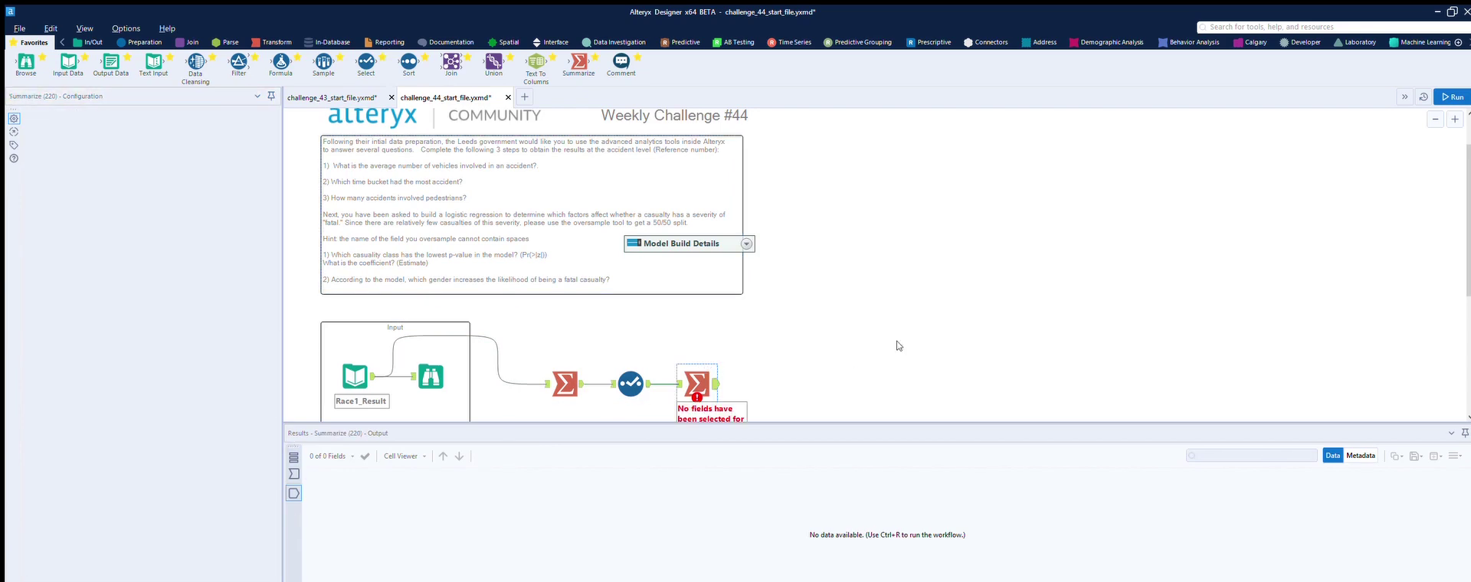
{"action": "key", "text": "ctrl+r"}
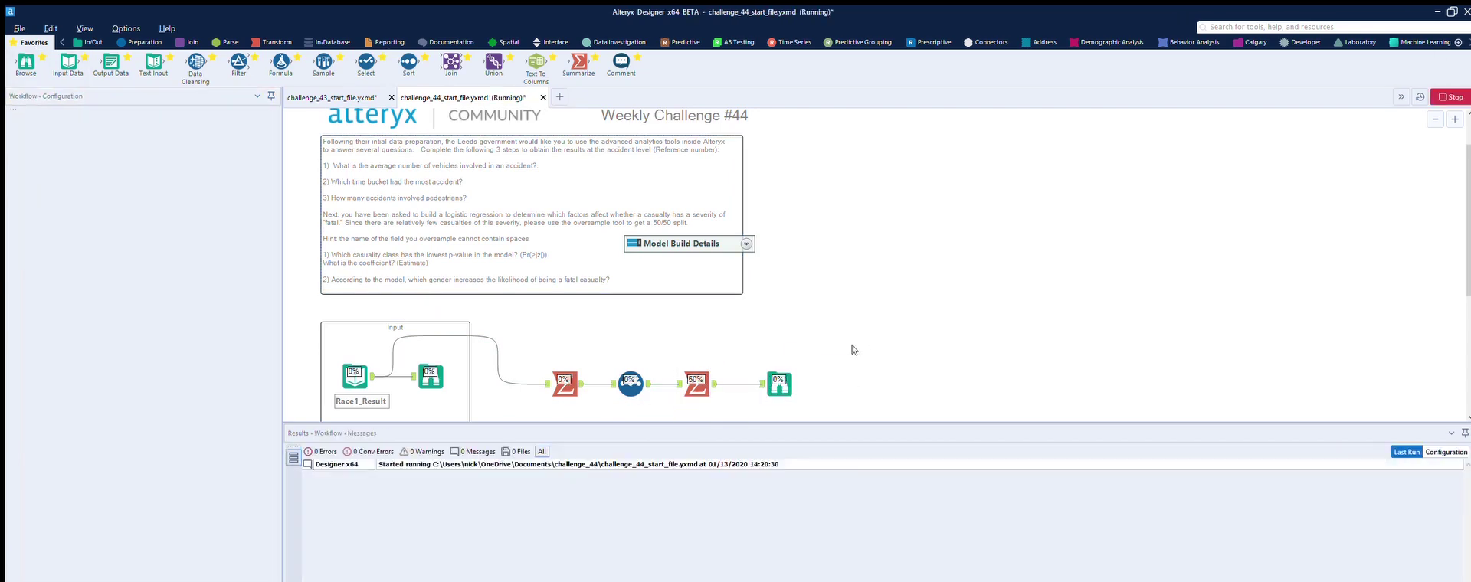
- Copy the average number of vehicles into the challenge comment as the answer to question 1
{"action": "left_click", "coordinate": [375, 485]}
{"action": "key", "text": "ctrl+c"}
{"action": "double_click", "coordinate": [549, 155]}
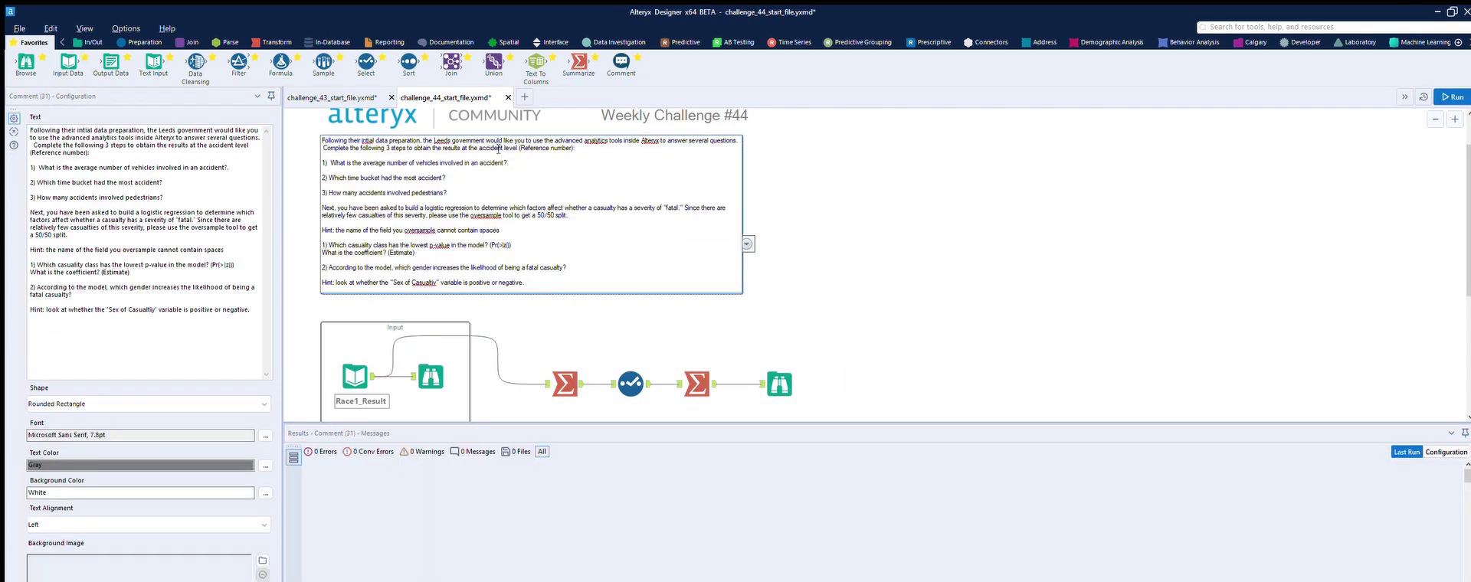
{"action": "left_click", "coordinate": [244, 154]}
{"action": "key", "text": "ctrl+v"}
{"action": "key", "text": "ctrl+z"}
{"action": "left_click", "coordinate": [236, 167]}
{"action": "key", "text": "ctrl+v"}
{"action": "left_click", "coordinate": [193, 188]}
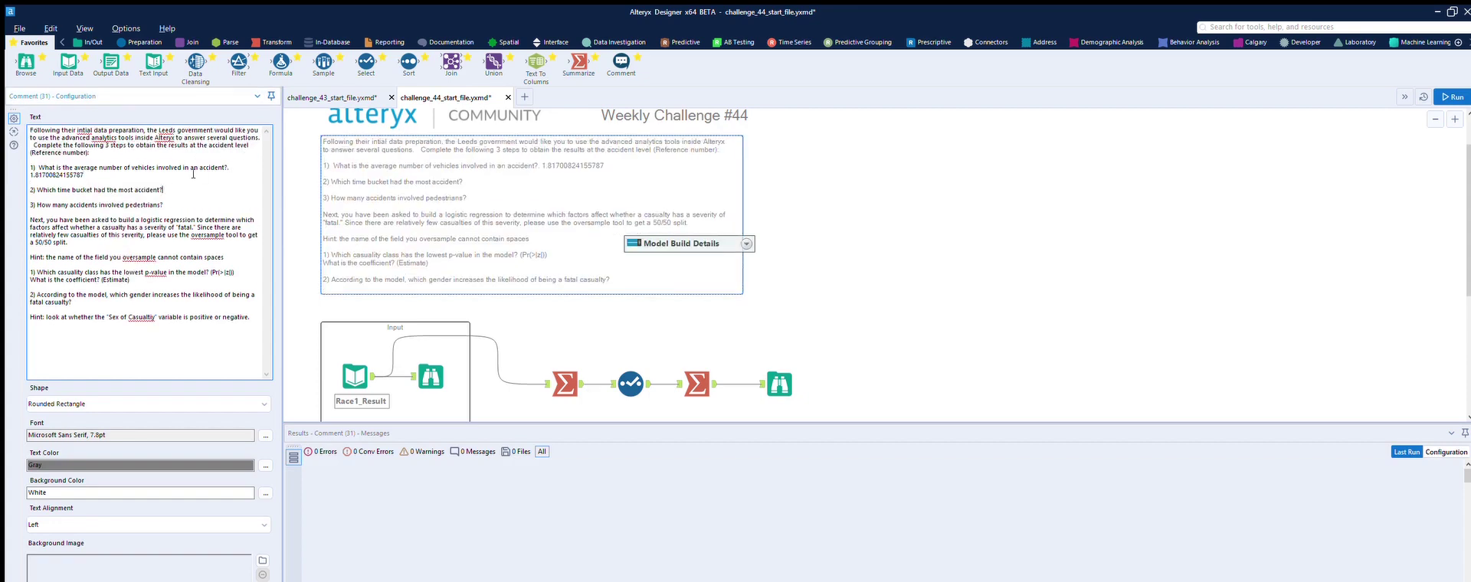
{"action": "left_click", "coordinate": [926, 316]}
- Add another Summarize tool below the existing Summarize branch and connect it to the Race1_Result output
{"action": "scroll", "coordinate": [926, 316], "scroll_direction": "down", "scroll_amount": 2}
{"action": "left_click_drag", "start_coordinate": [578, 65], "coordinate": [574, 378]}
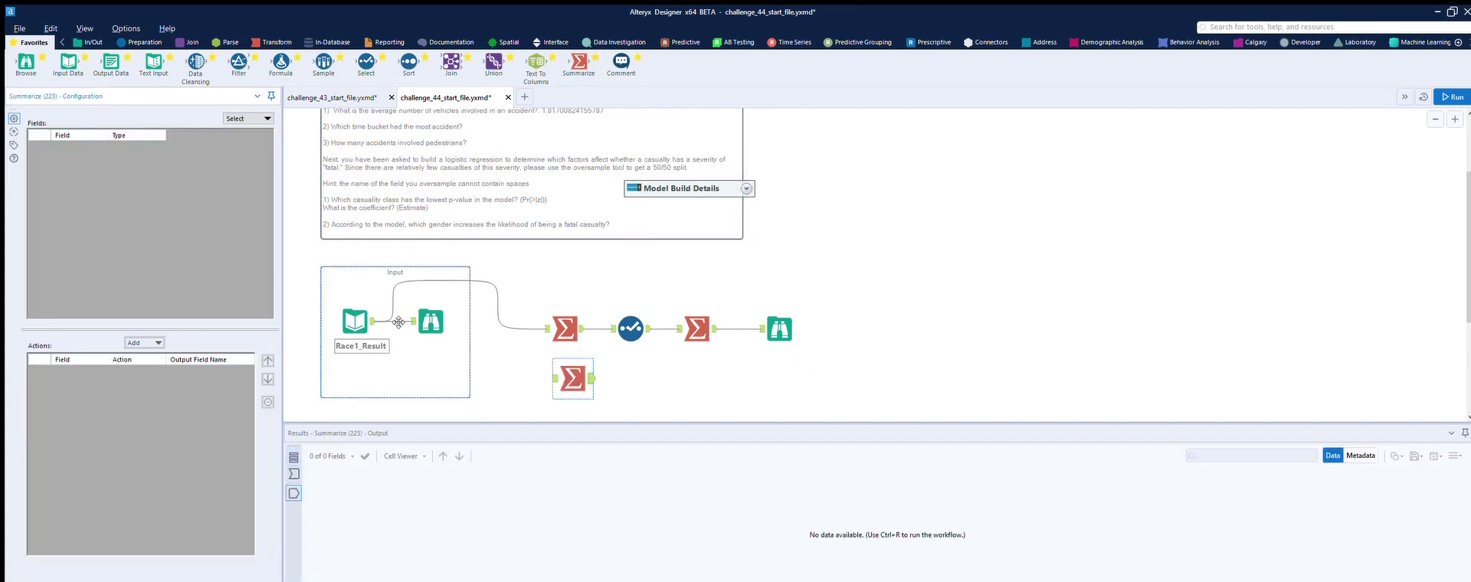
{"action": "left_click_drag", "start_coordinate": [373, 321], "coordinate": [542, 356]}
- Configure the new Summarize tool to group by Time Bucket and count distinct Reference Number, and run the workflow
{"action": "left_click_drag", "start_coordinate": [268, 207], "coordinate": [268, 257]}
{"action": "left_click", "coordinate": [78, 312]}
{"action": "left_click", "coordinate": [153, 343]}
{"action": "left_click", "coordinate": [153, 355]}
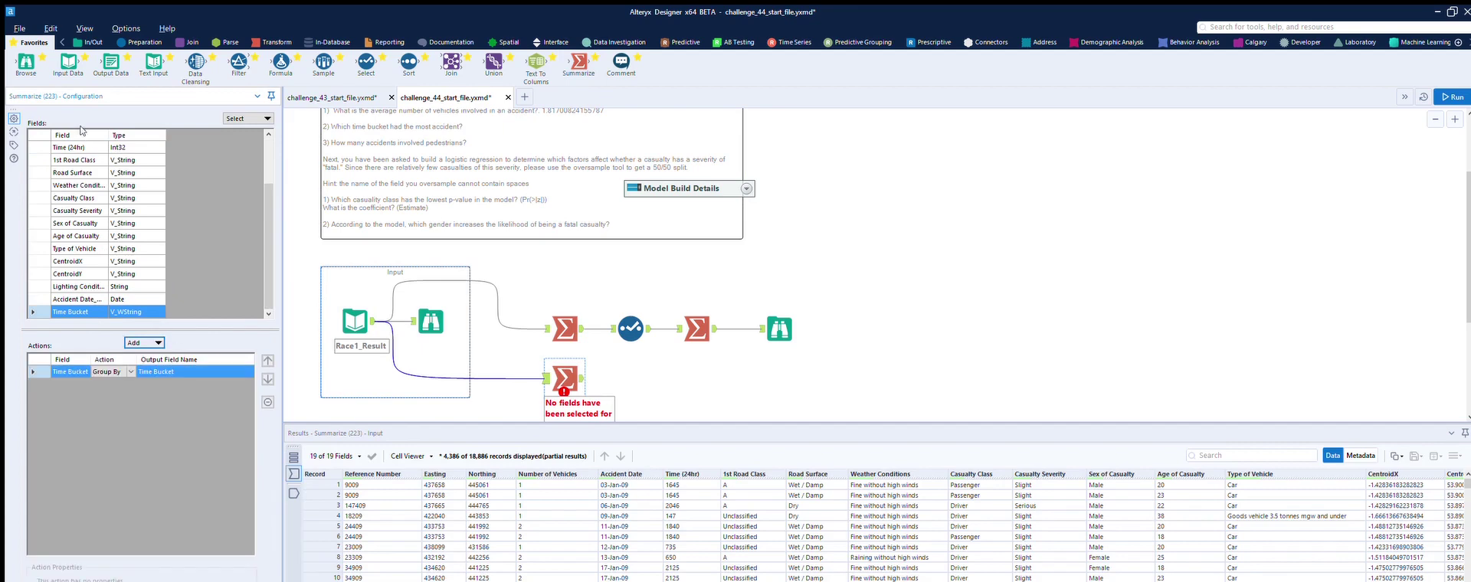
{"action": "scroll", "coordinate": [77, 135], "scroll_direction": "up", "scroll_amount": 2}
{"action": "left_click", "coordinate": [74, 147]}
{"action": "left_click", "coordinate": [144, 342]}
{"action": "left_click", "coordinate": [164, 433]}
{"action": "key", "text": "ctrl+r"}
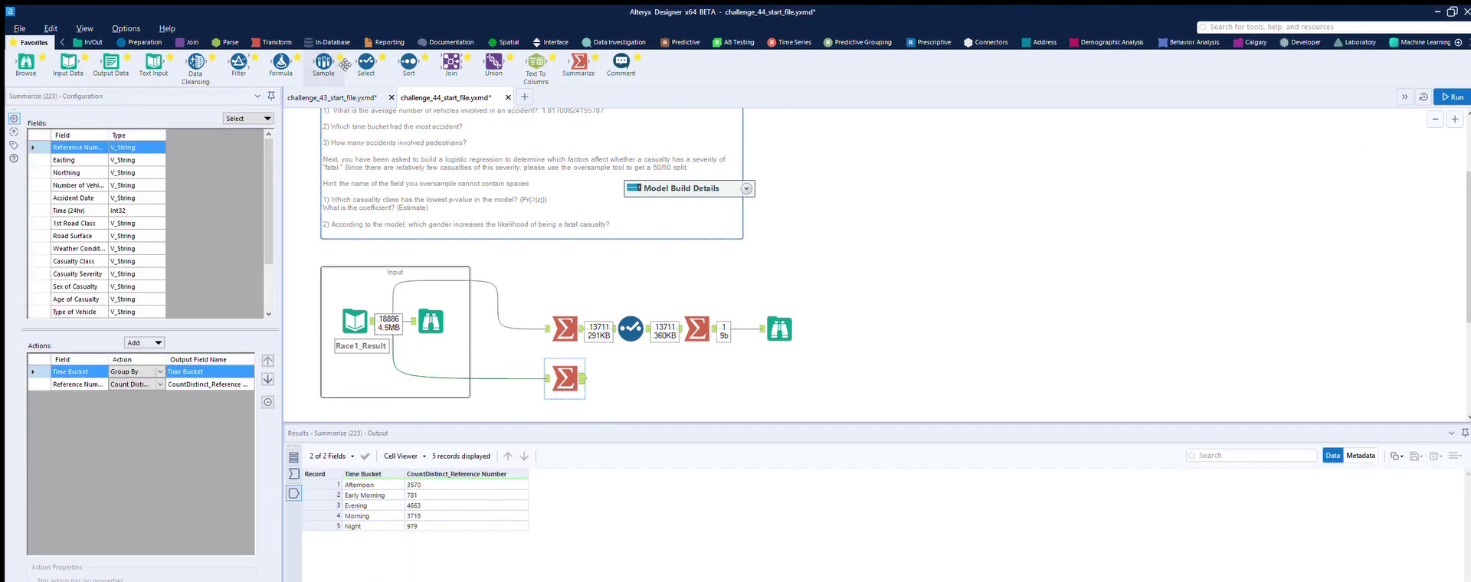
- Add a Sort tool ordering CountDistinct_Reference Number descending, attach a Browse tool to it, and run the workflow
{"action": "left_click_drag", "start_coordinate": [409, 65], "coordinate": [636, 380]}
{"action": "left_click", "coordinate": [95, 151]}
{"action": "key", "text": "Down"}
{"action": "key", "text": "Down"}
{"action": "key", "text": "Tab"}
{"action": "key", "text": "Down"}
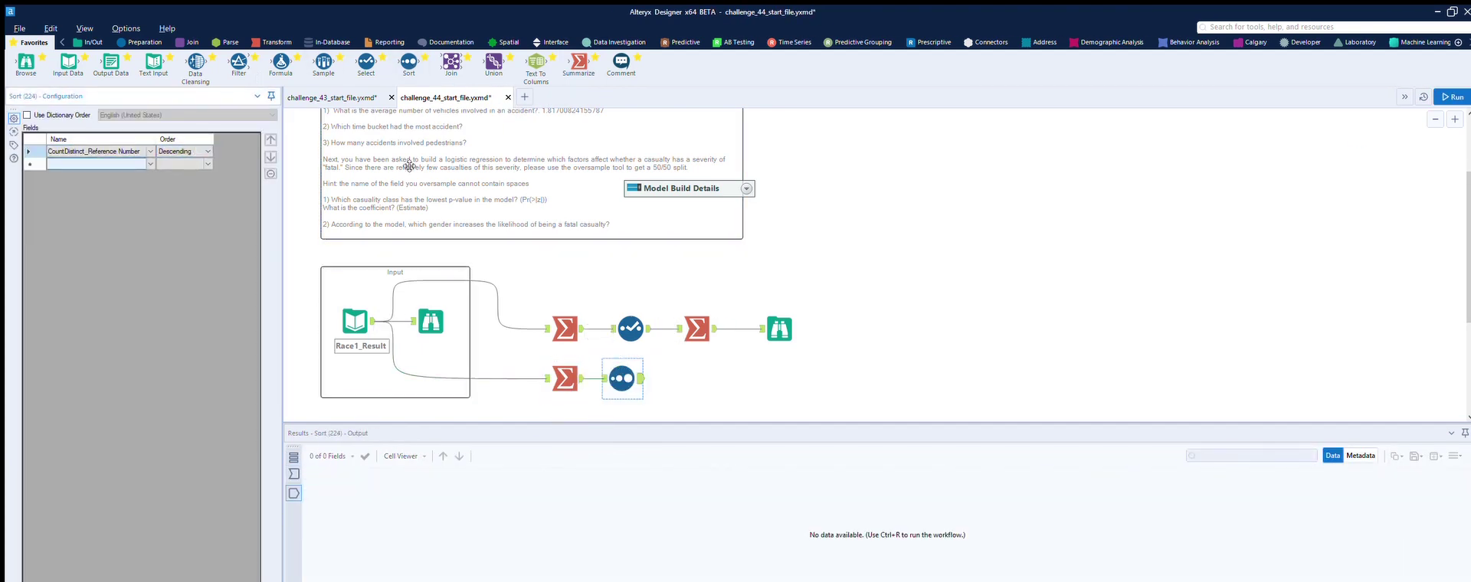
{"action": "key", "text": "ctrl+r"}
{"action": "left_click_drag", "start_coordinate": [26, 61], "coordinate": [704, 371]}
{"action": "key", "text": "ctrl+r"}
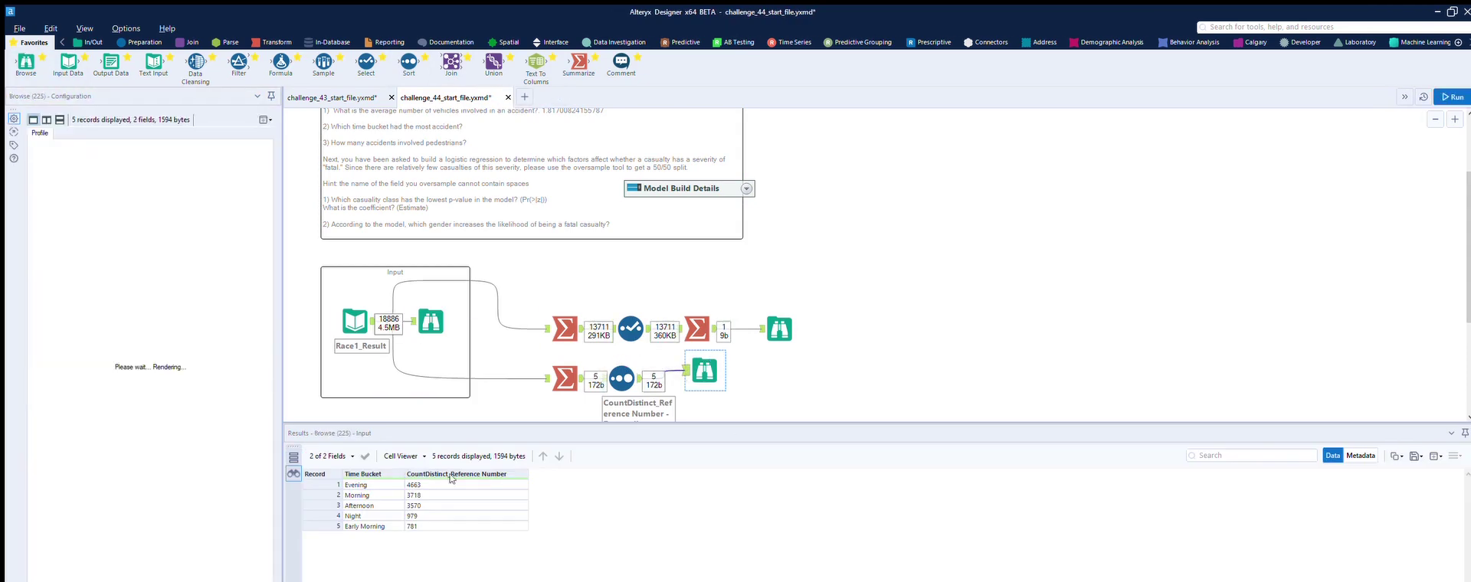
- Enter Evening in the challenge comment as the answer to question 2 about the busiest time bucket
{"action": "left_click", "coordinate": [437, 194]}
{"action": "left_click", "coordinate": [163, 188]}
{"action": "key", "text": "ctrl+v"}
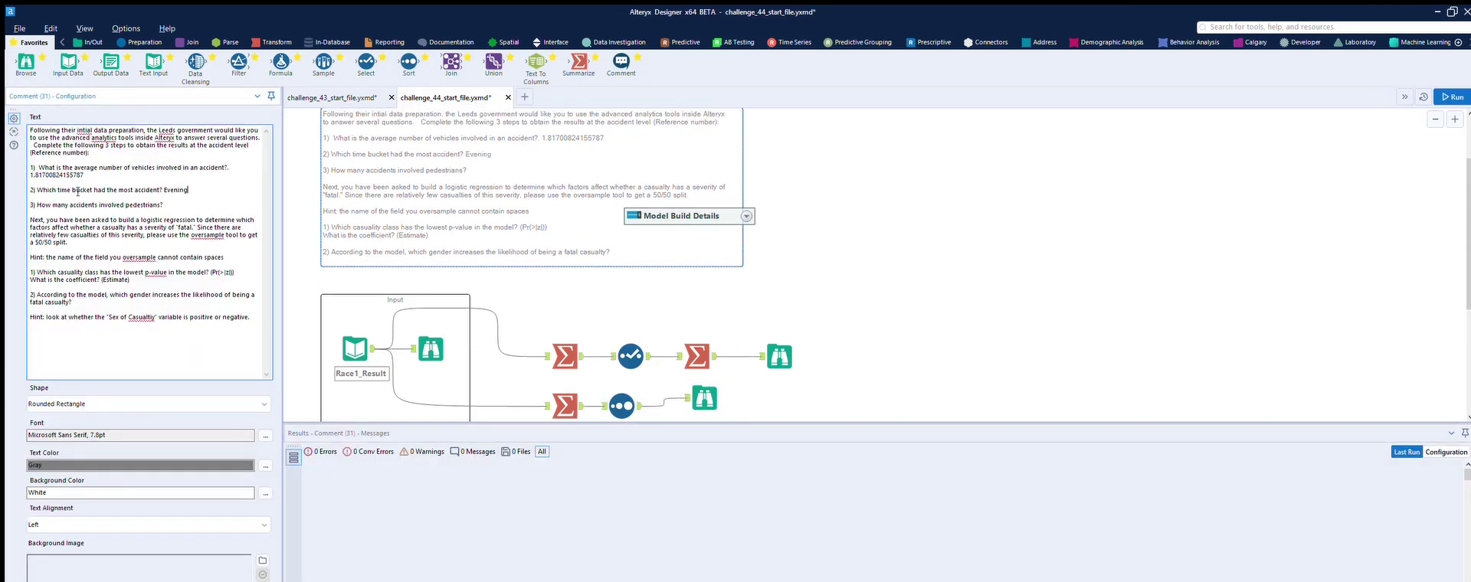
{"action": "left_click", "coordinate": [711, 383]}
- Check the input records, and add a Summarize tool above the other branches, connected to the Race1_Result output
{"action": "left_click", "coordinate": [430, 348]}
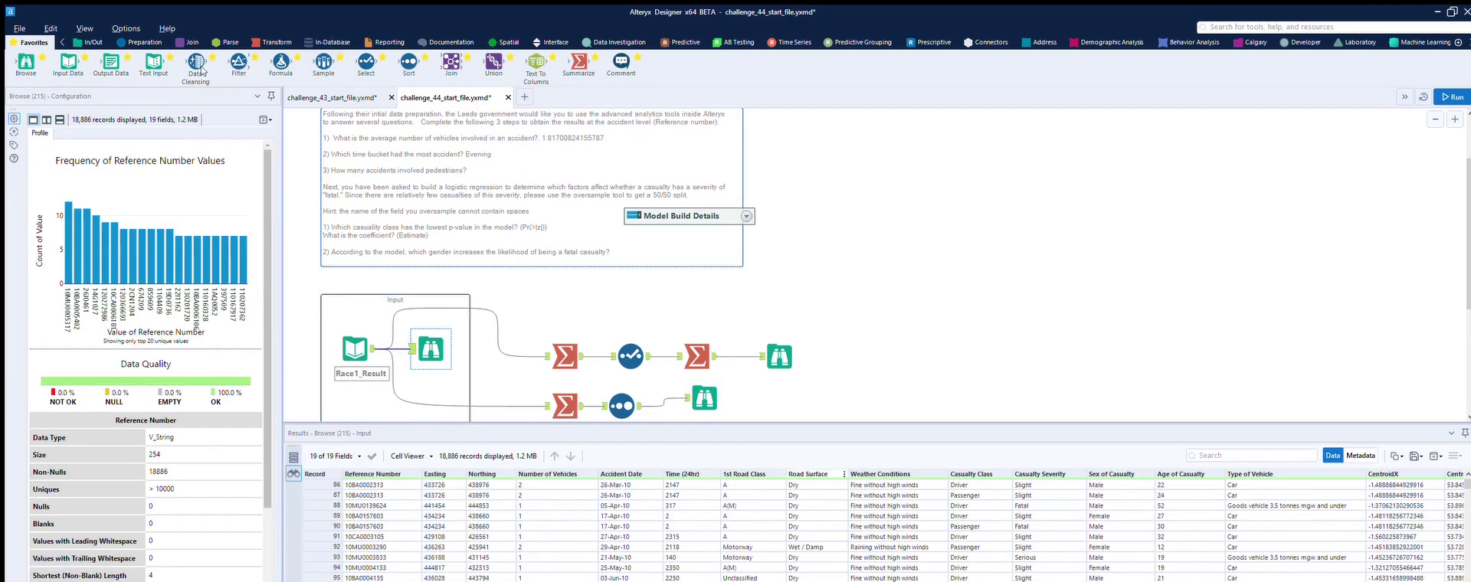
{"action": "left_click_drag", "start_coordinate": [578, 63], "coordinate": [564, 298]}
{"action": "left_click_drag", "start_coordinate": [374, 349], "coordinate": [547, 298]}
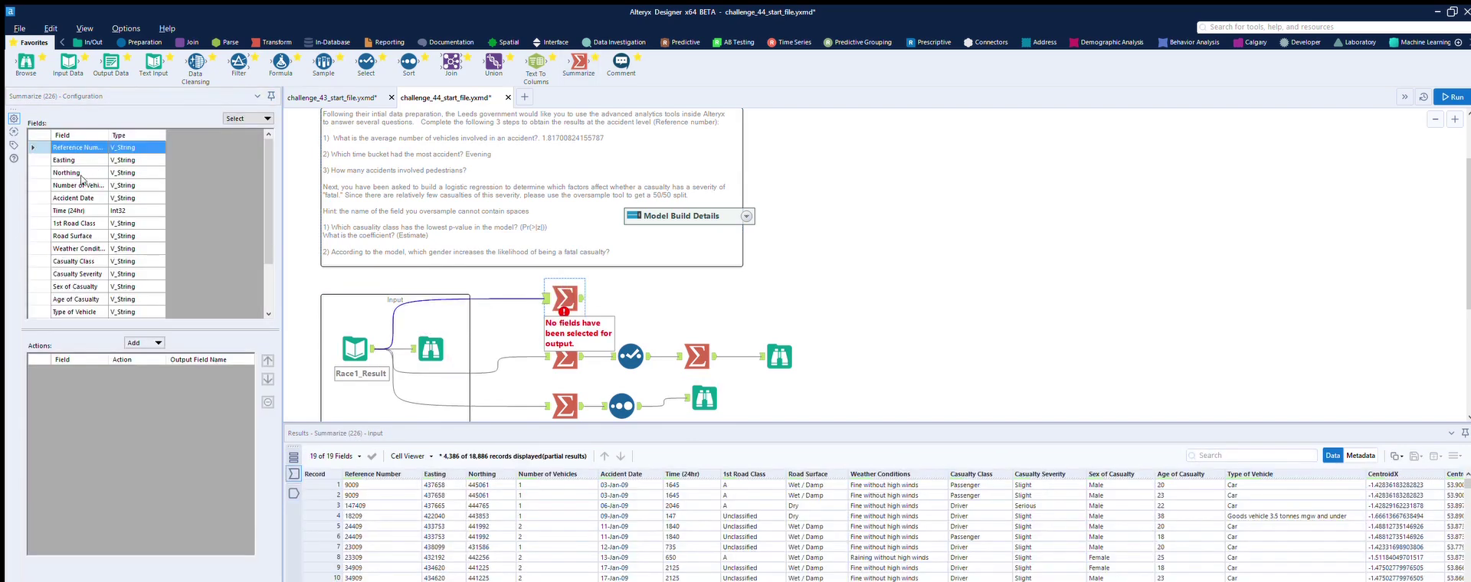
- Configure the top Summarize tool to group by Casualty Class and count distinct Reference Number, and run the workflow
{"action": "left_click", "coordinate": [79, 261]}
{"action": "left_click", "coordinate": [153, 343]}
{"action": "left_click", "coordinate": [149, 357]}
{"action": "key", "text": "ctrl+r"}
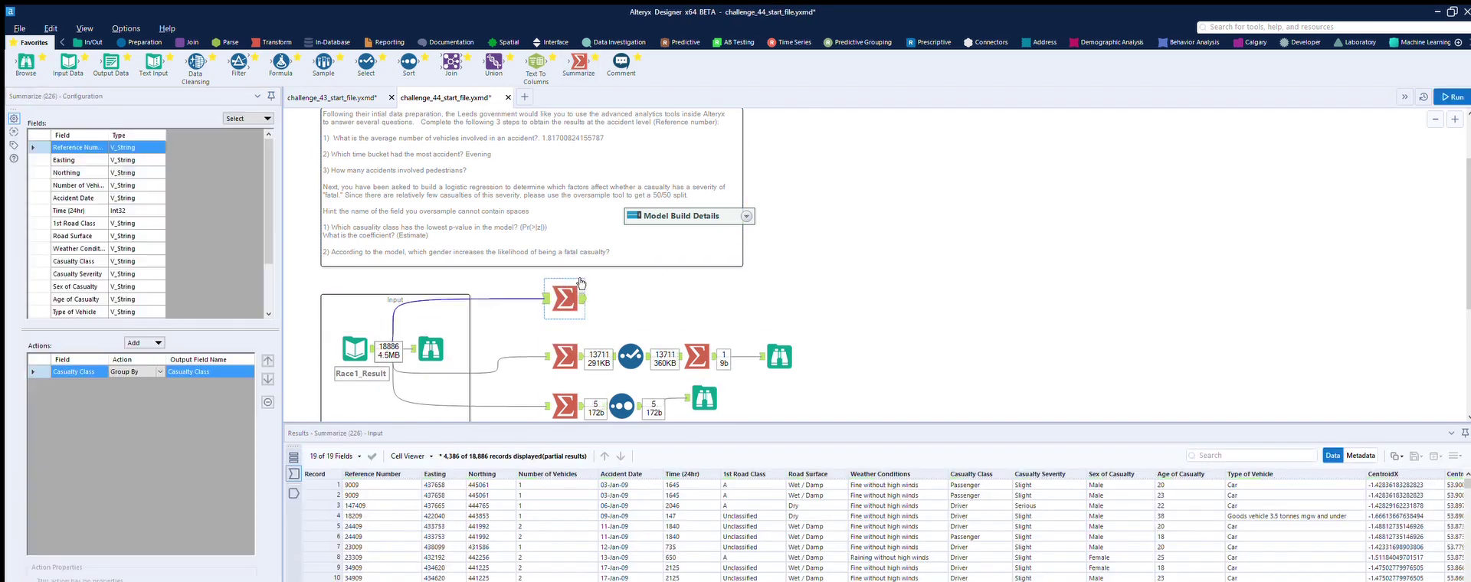
{"action": "left_click", "coordinate": [580, 282]}
{"action": "left_click", "coordinate": [359, 515]}
{"action": "left_click", "coordinate": [179, 492]}
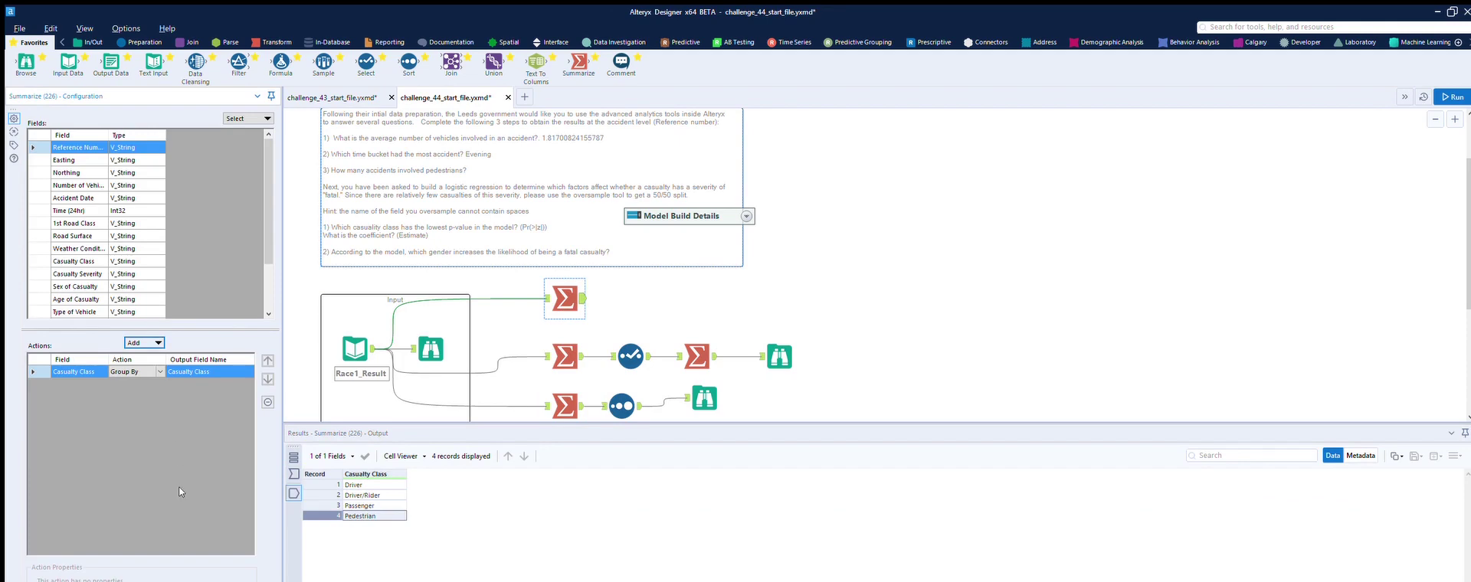
{"action": "left_click", "coordinate": [190, 393]}
{"action": "key", "text": "ctrl+r"}
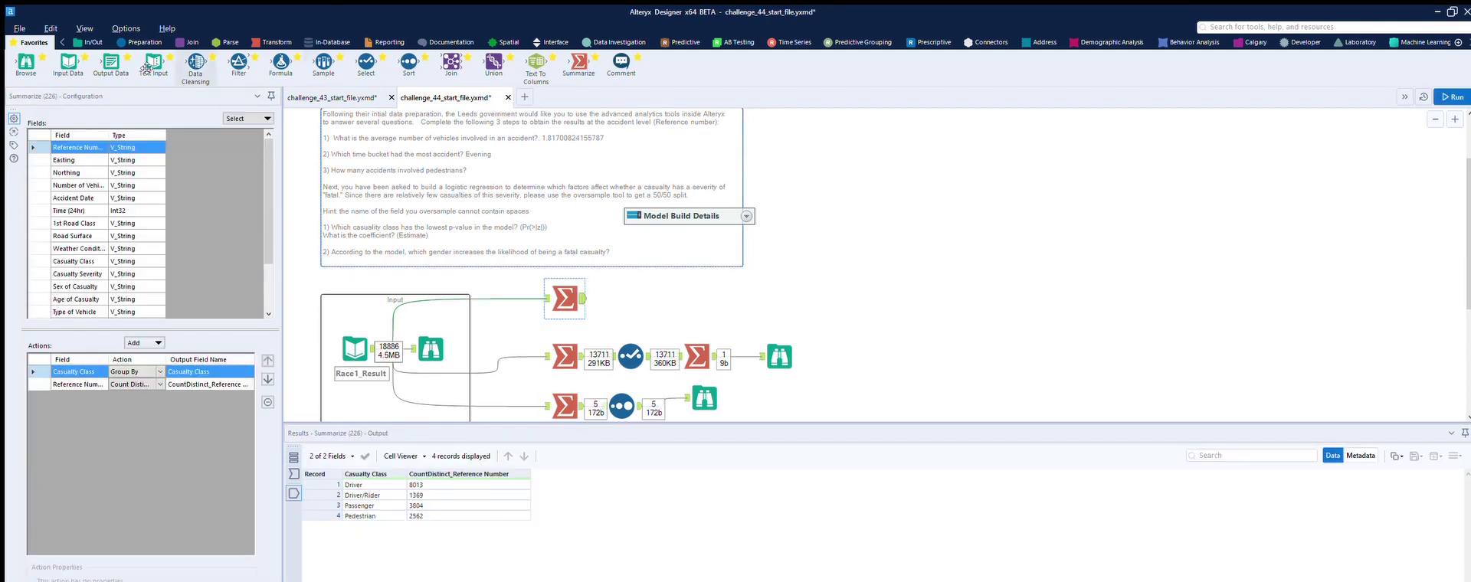
- Attach a Browse tool to the Casualty Class summary, run the workflow, and enter 2562 in the comment as the answer to question 3
{"action": "left_click_drag", "start_coordinate": [26, 65], "coordinate": [657, 284]}
{"action": "key", "text": "ctrl+r"}
{"action": "left_click", "coordinate": [418, 506]}
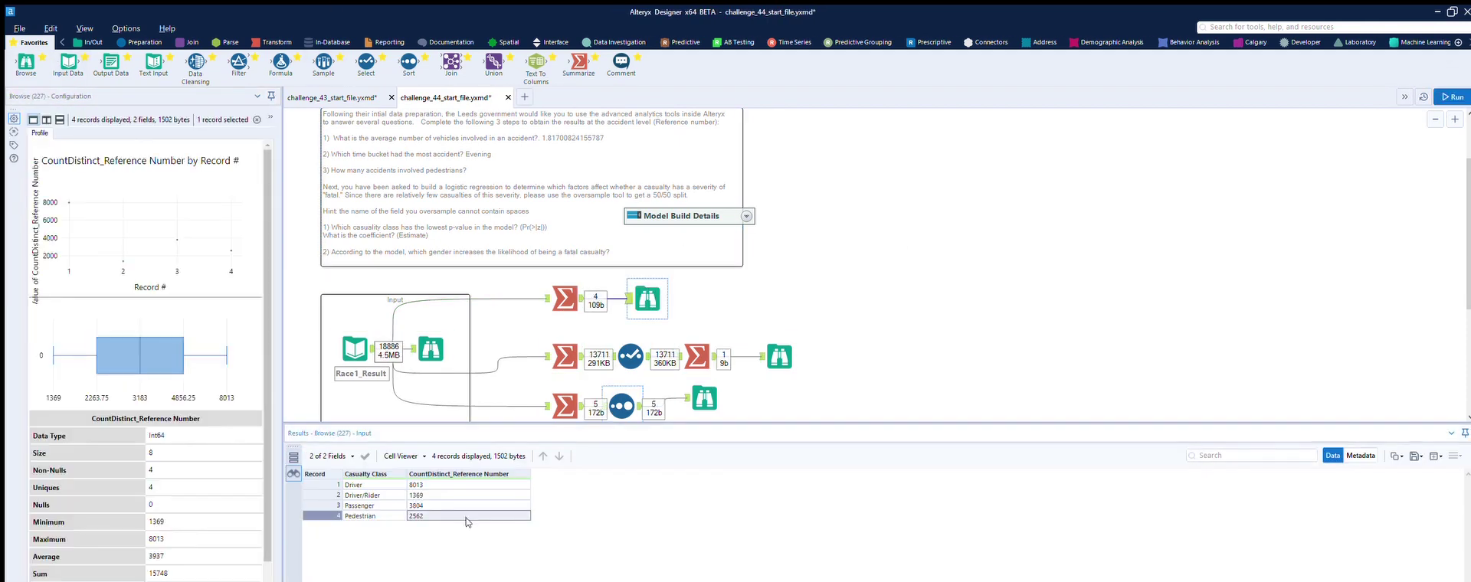
{"action": "left_click", "coordinate": [429, 170]}
{"action": "left_click", "coordinate": [177, 205]}
{"action": "type", "text": "2562"}
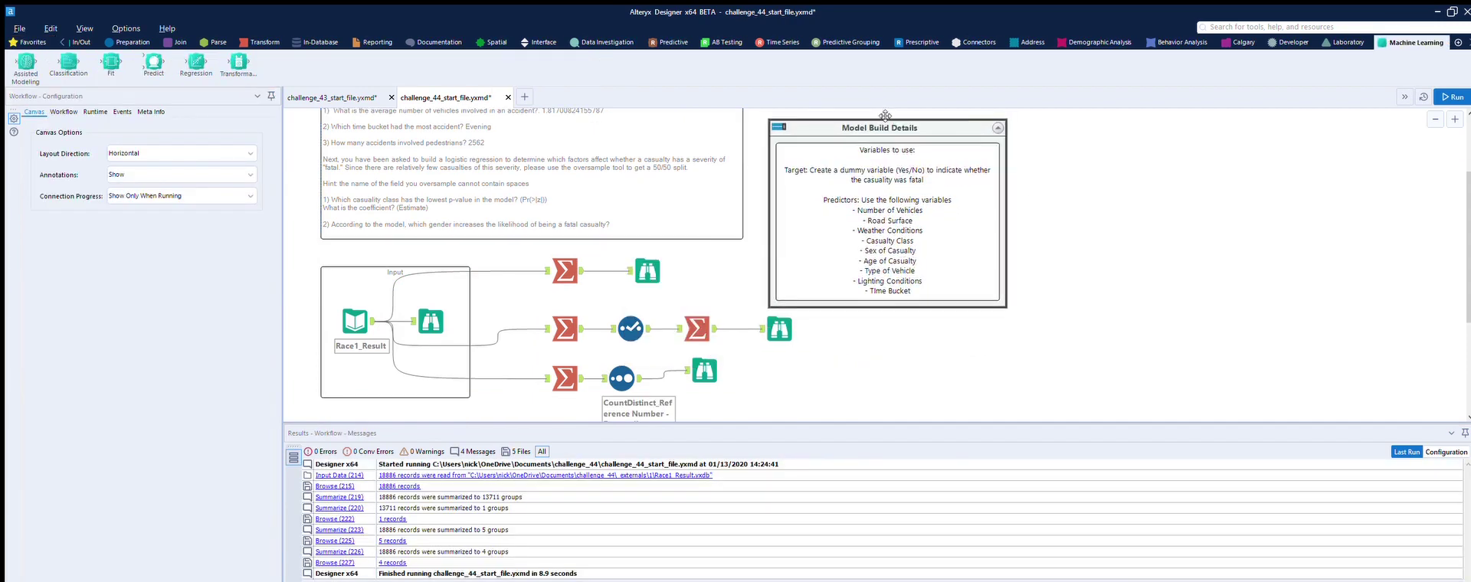
- Place a Logistic Regression tool below the Model Build Details, with an Oversample Field tool and a Select tool feeding into it
{"action": "left_click_drag", "start_coordinate": [365, 65], "coordinate": [987, 354]}
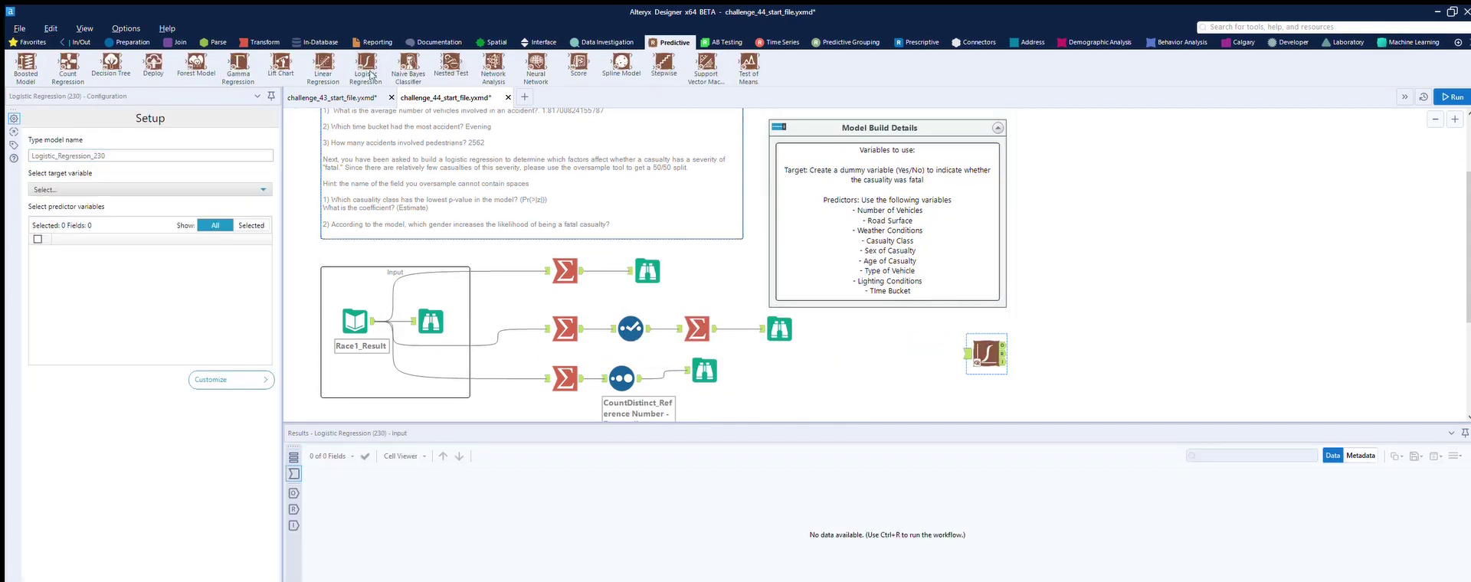
{"action": "left_click", "coordinate": [134, 42]}
{"action": "left_click_drag", "start_coordinate": [451, 65], "coordinate": [911, 353]}
{"action": "left_click_drag", "start_coordinate": [621, 66], "coordinate": [863, 269]}
{"action": "left_click", "coordinate": [201, 271]}
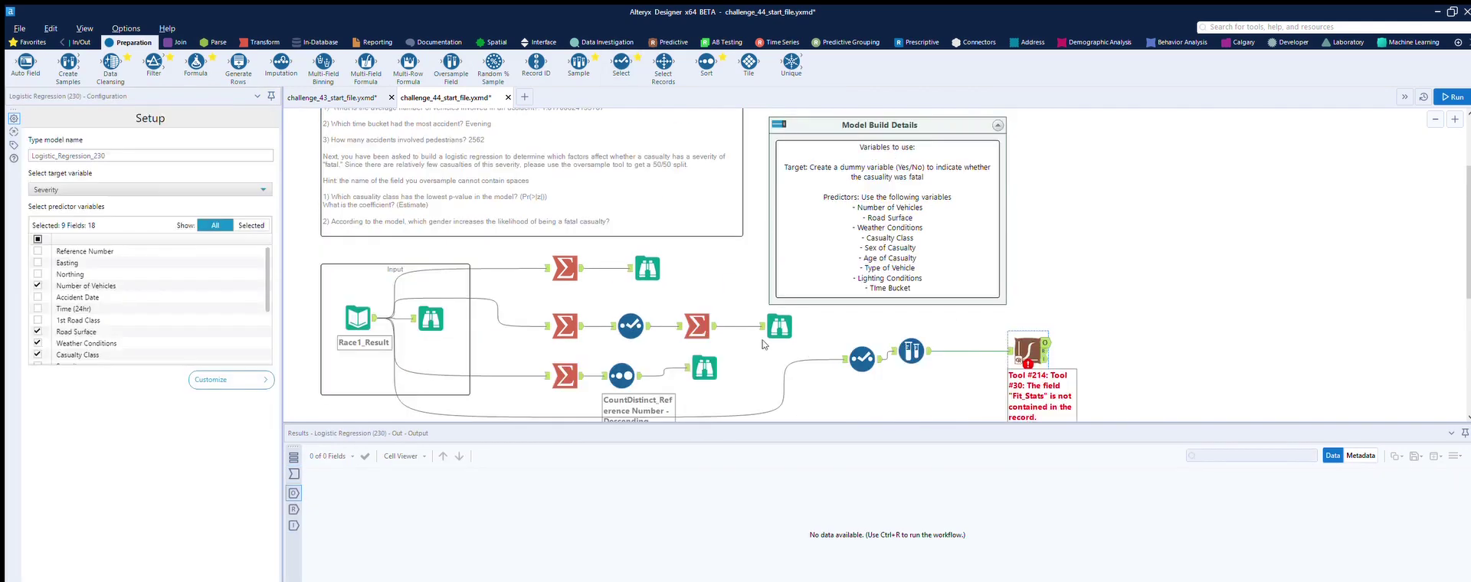
{"action": "left_click_drag", "start_coordinate": [916, 345], "coordinate": [966, 341]}
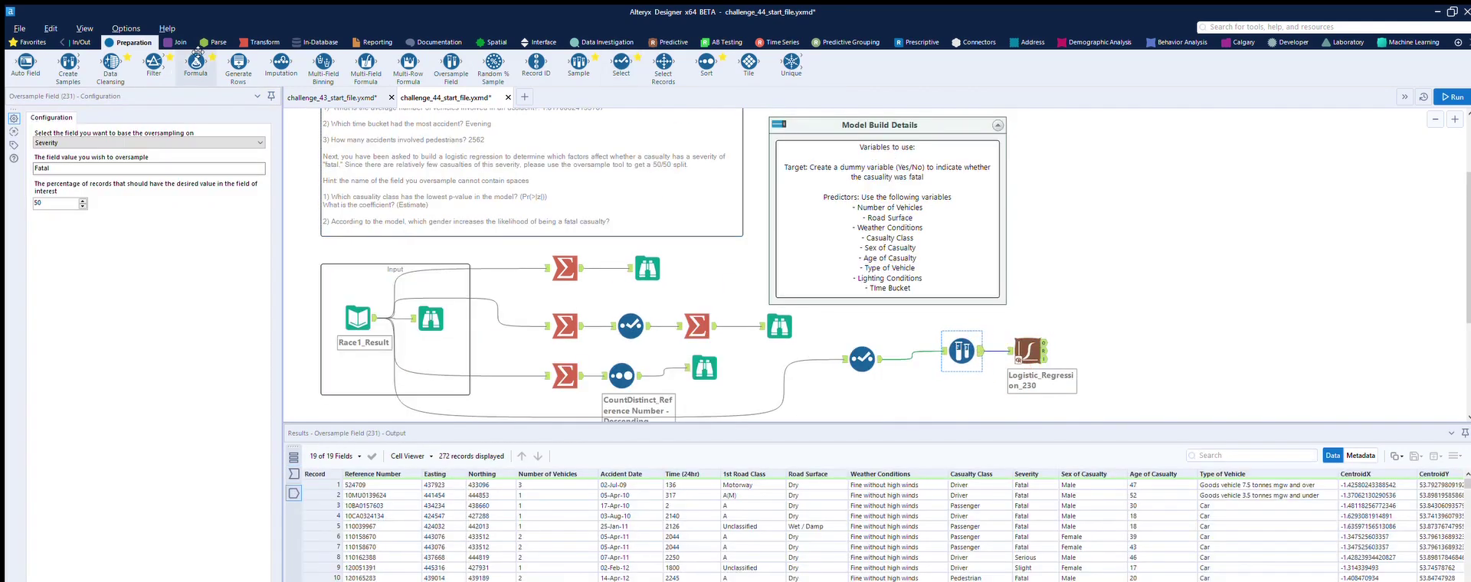
- Insert a Formula tool before the Select tool that creates a Fatal column with IF [Casualty Severity]='fatal' THEN 'yes' ELSE 'No' ENDIF
{"action": "left_click_drag", "start_coordinate": [195, 61], "coordinate": [814, 360]}
{"action": "left_click", "coordinate": [90, 125]}
{"action": "left_click", "coordinate": [86, 138]}
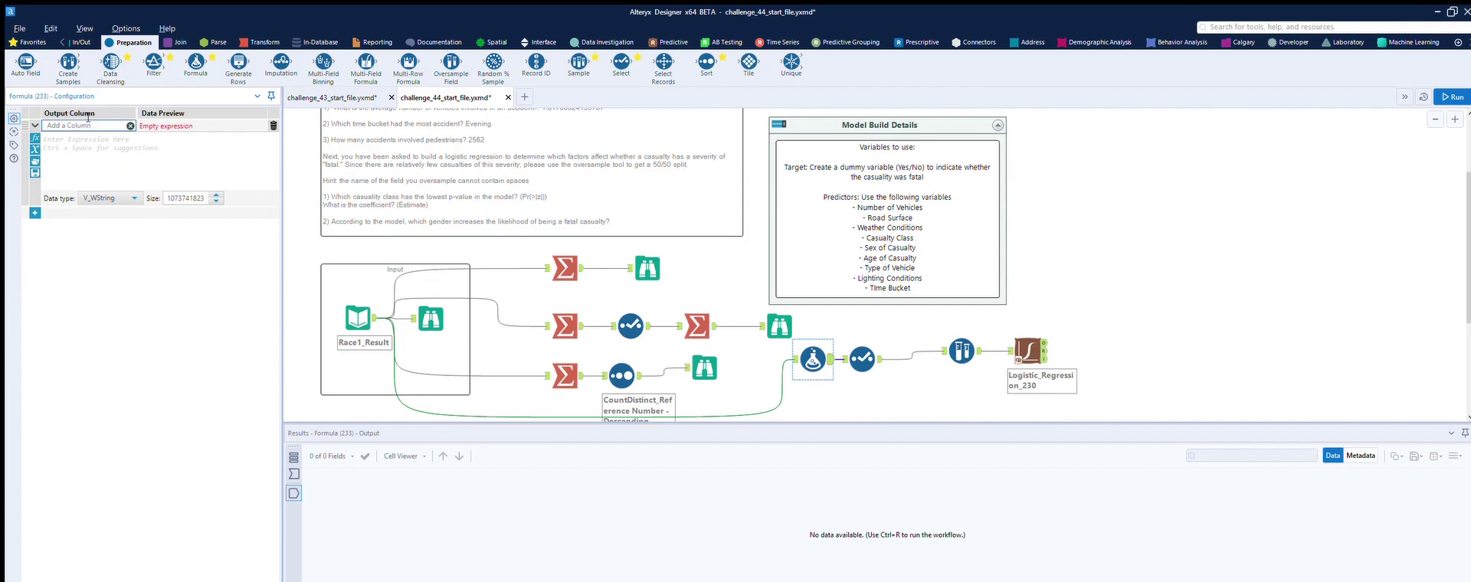
{"action": "type", "text": "Fatal"}
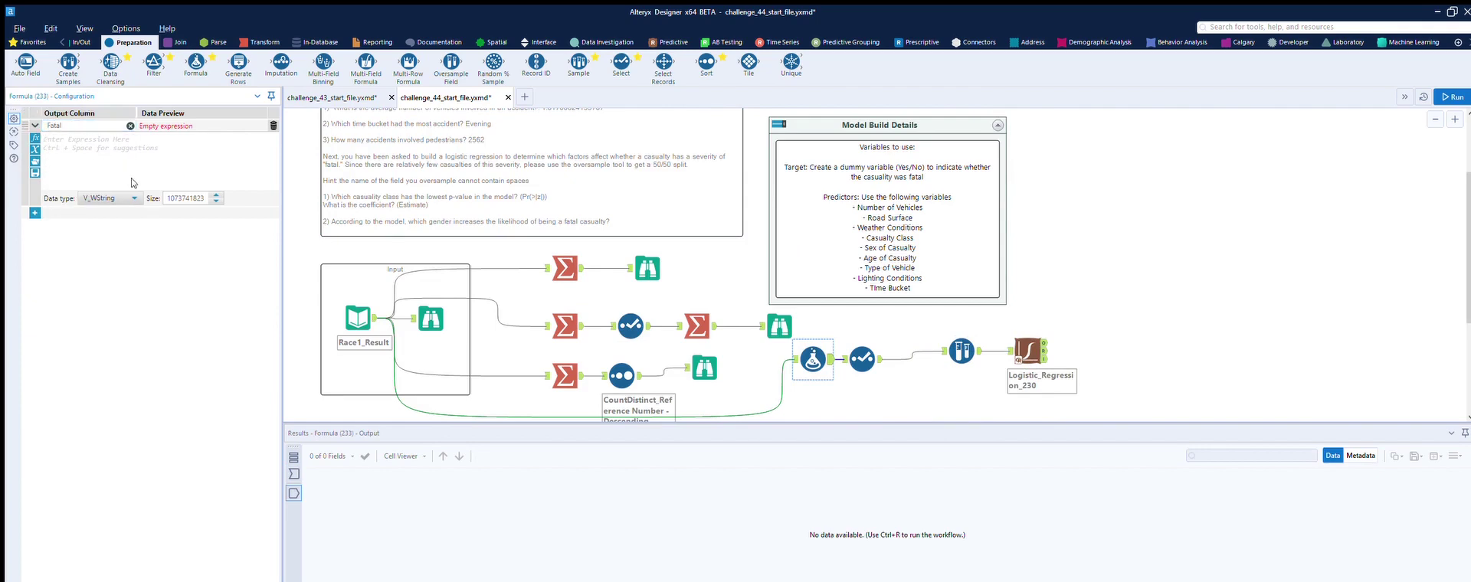
{"action": "key", "text": "ctrl+space"}
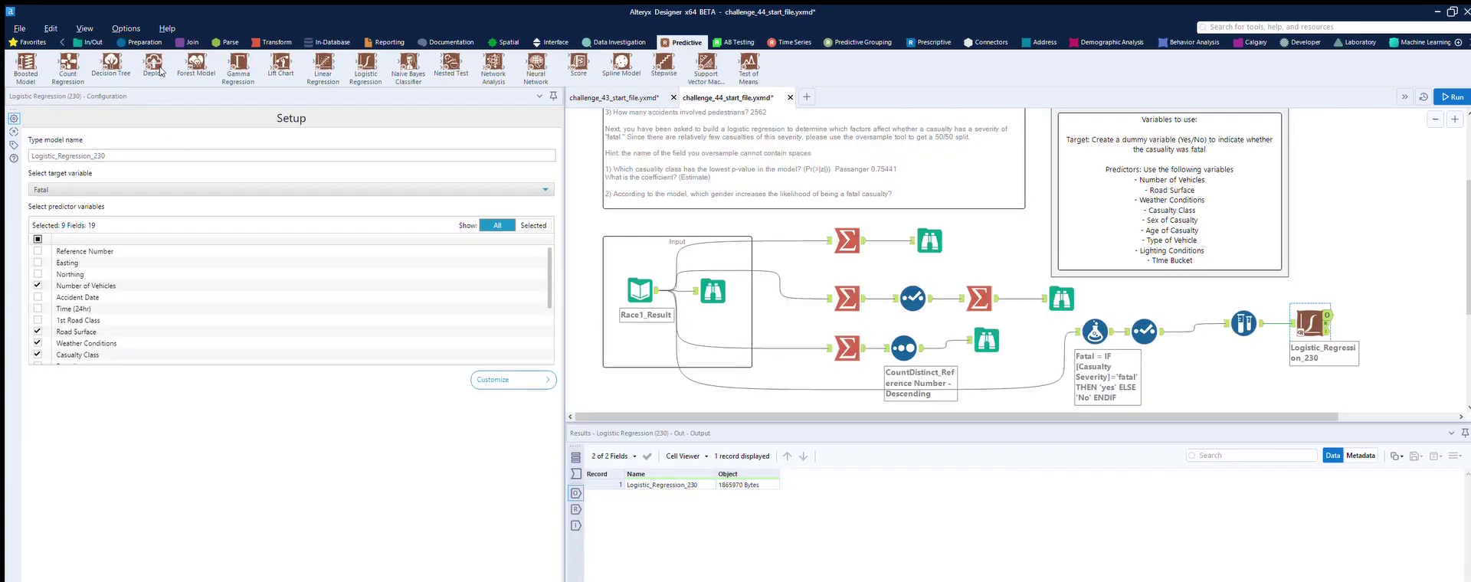
- Attach Browse tools to the Logistic Regression outputs and replace the p-value answer in the comment with the report's Casualty.ClassPassenger row
{"action": "key", "text": "ctrl+shift+b"}
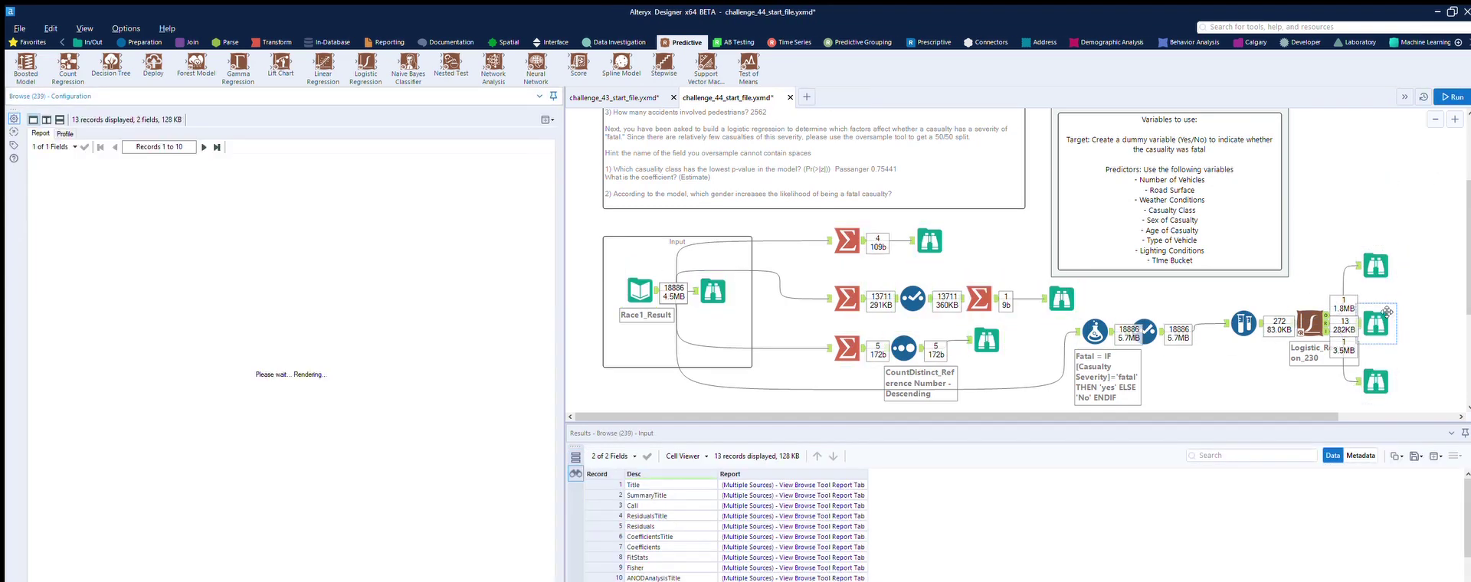
{"action": "scroll", "coordinate": [518, 406], "scroll_direction": "down", "scroll_amount": 3}
{"action": "left_click_drag", "start_coordinate": [372, 387], "coordinate": [483, 406]}
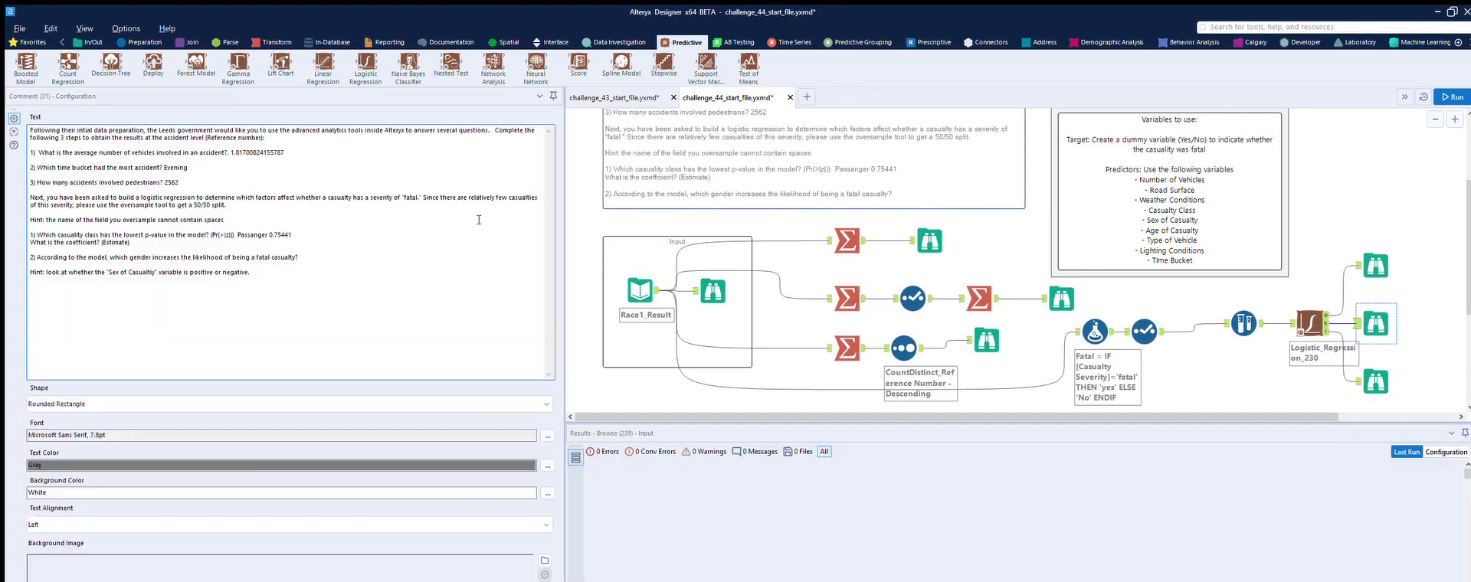
{"action": "left_click_drag", "start_coordinate": [295, 235], "coordinate": [237, 235]}
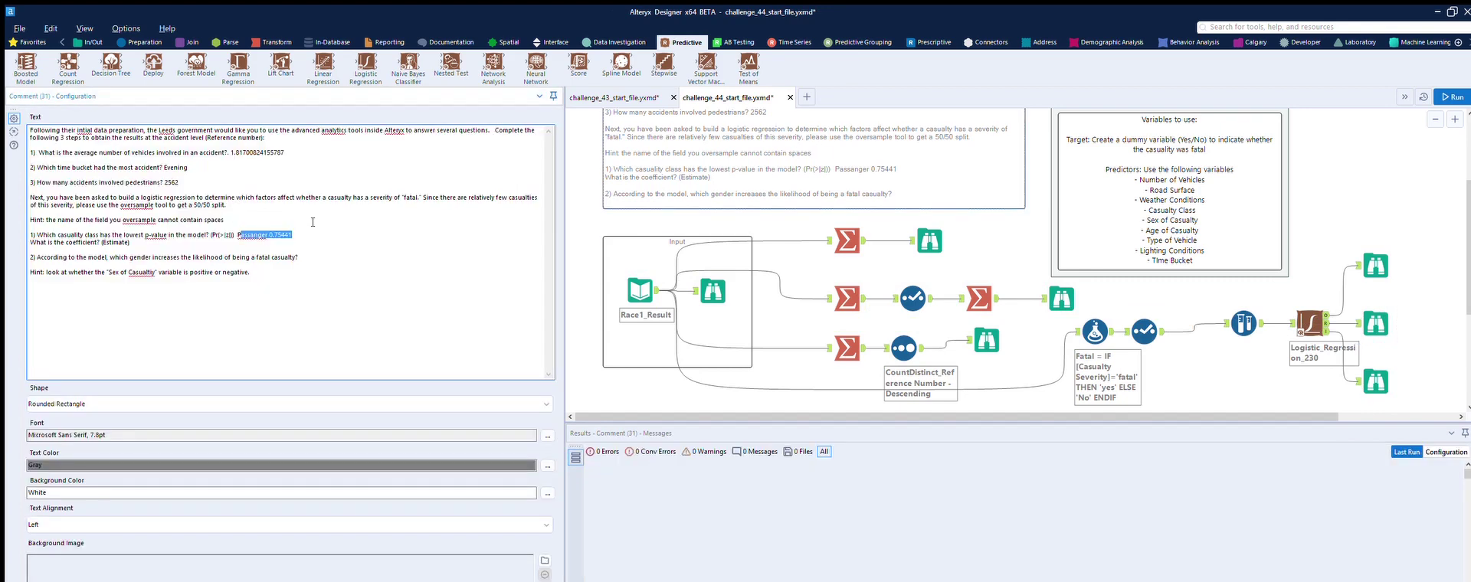
{"action": "type", "text": "Casualty.ClassPassenger\t-0.20876\t6.673e-01\t-3.128e-01\t0.75441"}
- Copy the Sex.of.CasualtyMale coefficient row from the regression report into the comment as the answer to the gender question
{"action": "left_click", "coordinate": [1384, 317]}
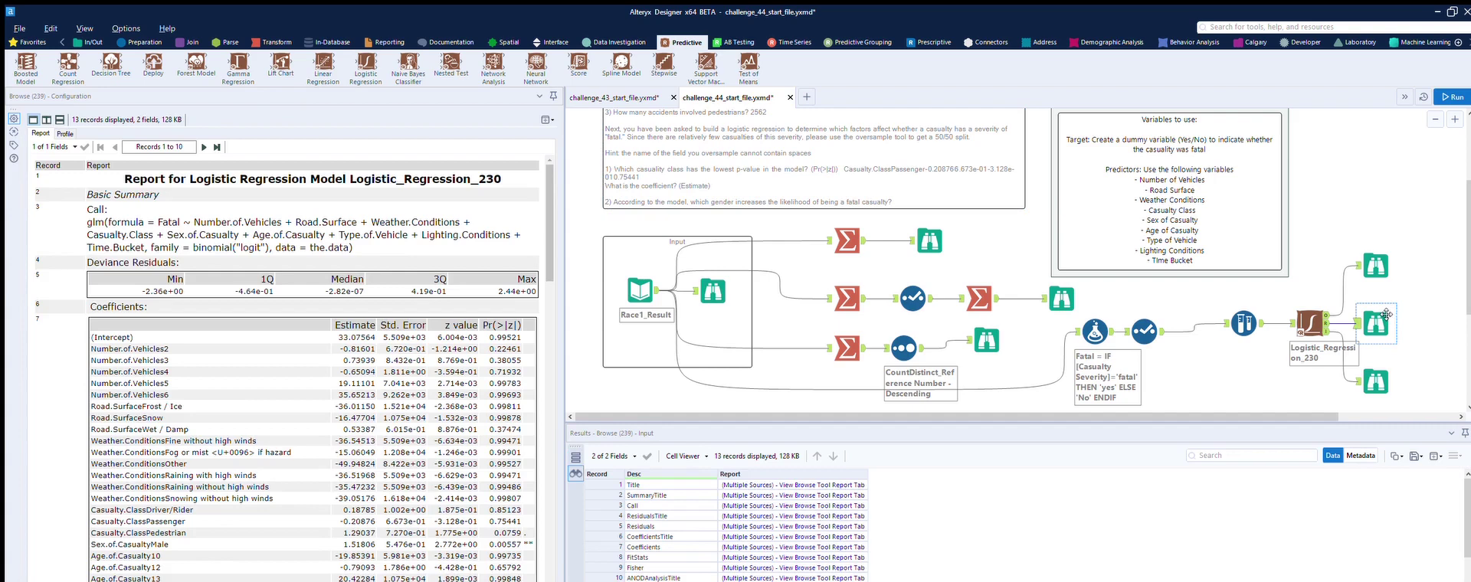
{"action": "left_click_drag", "start_coordinate": [349, 543], "coordinate": [361, 543]}
{"action": "scroll", "coordinate": [364, 536], "scroll_direction": "down", "scroll_amount": 1}
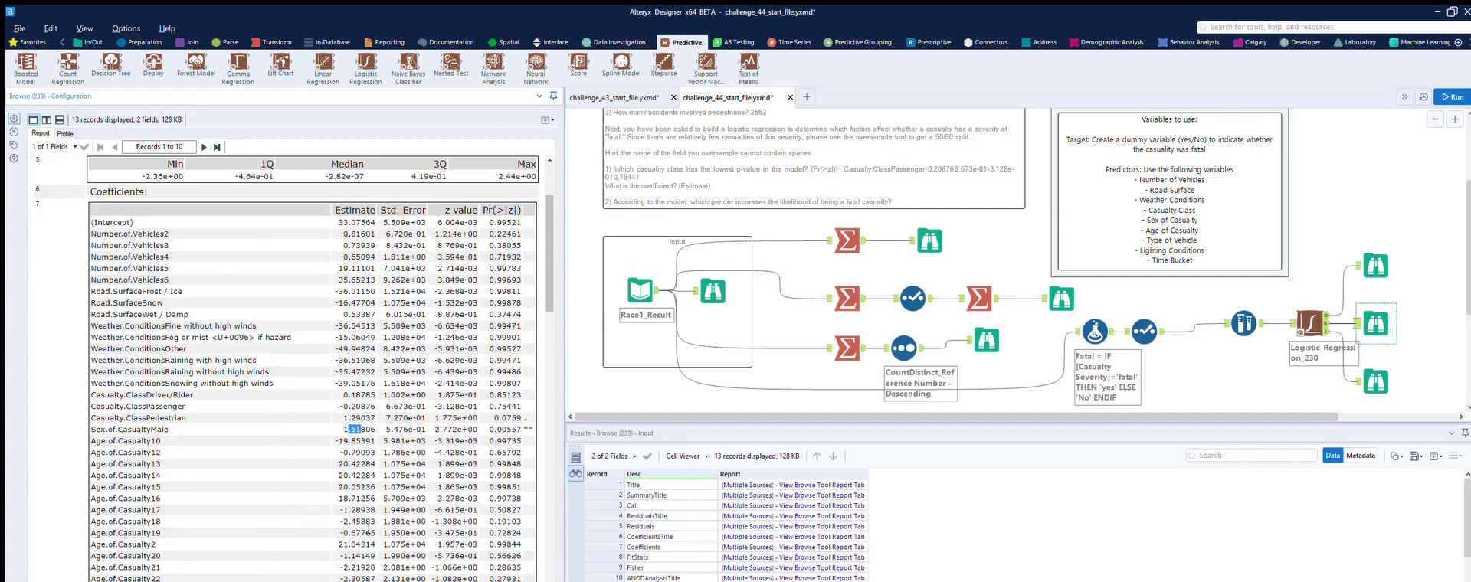
{"action": "triple_click", "coordinate": [123, 429]}
{"action": "left_click", "coordinate": [847, 172]}
{"action": "left_click", "coordinate": [358, 262]}
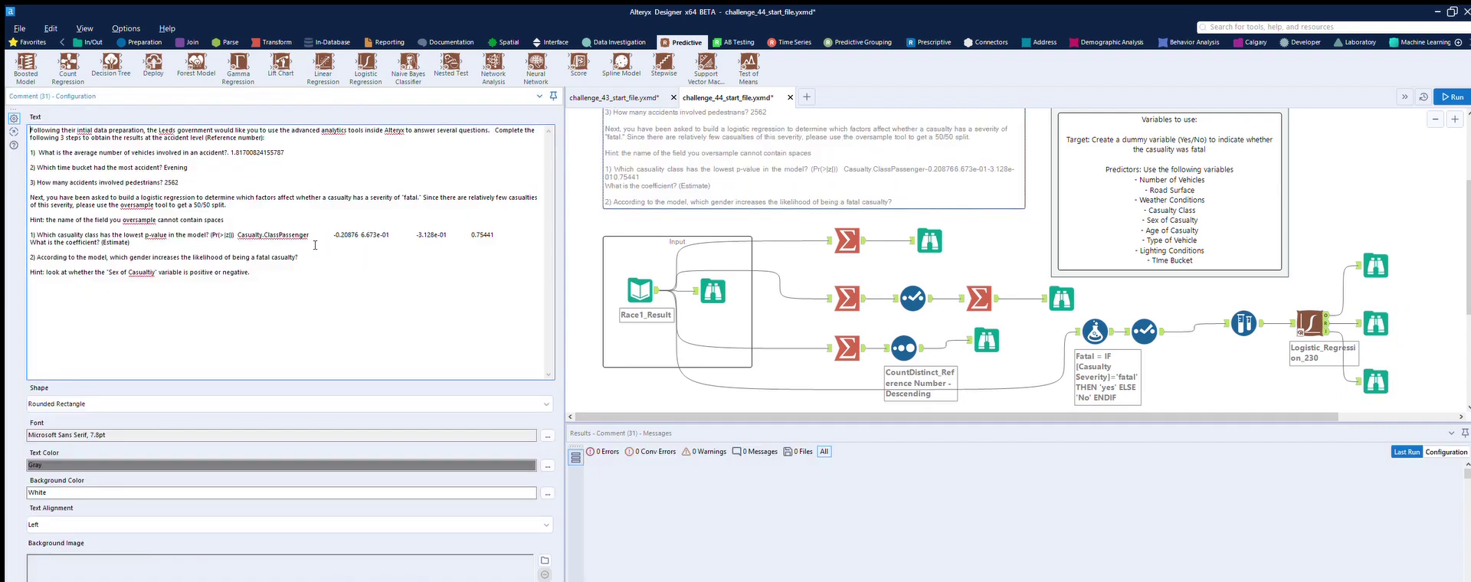
{"action": "left_click", "coordinate": [1379, 378]}
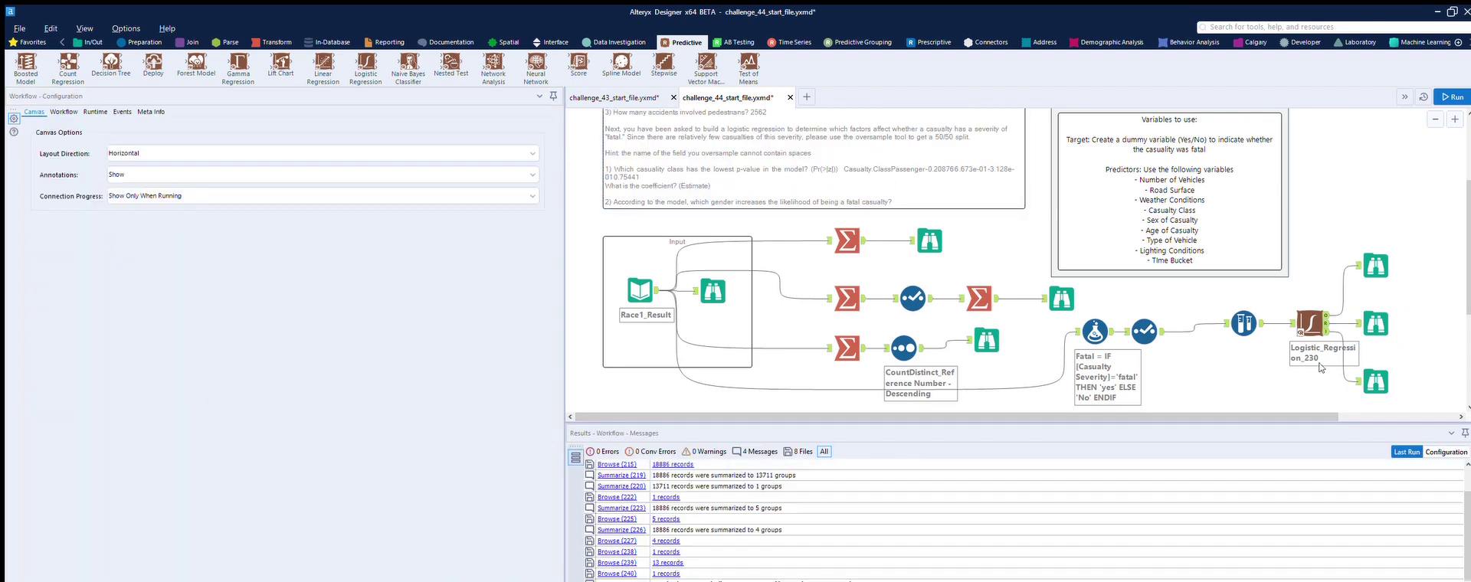
{"action": "left_click", "coordinate": [1376, 325]}
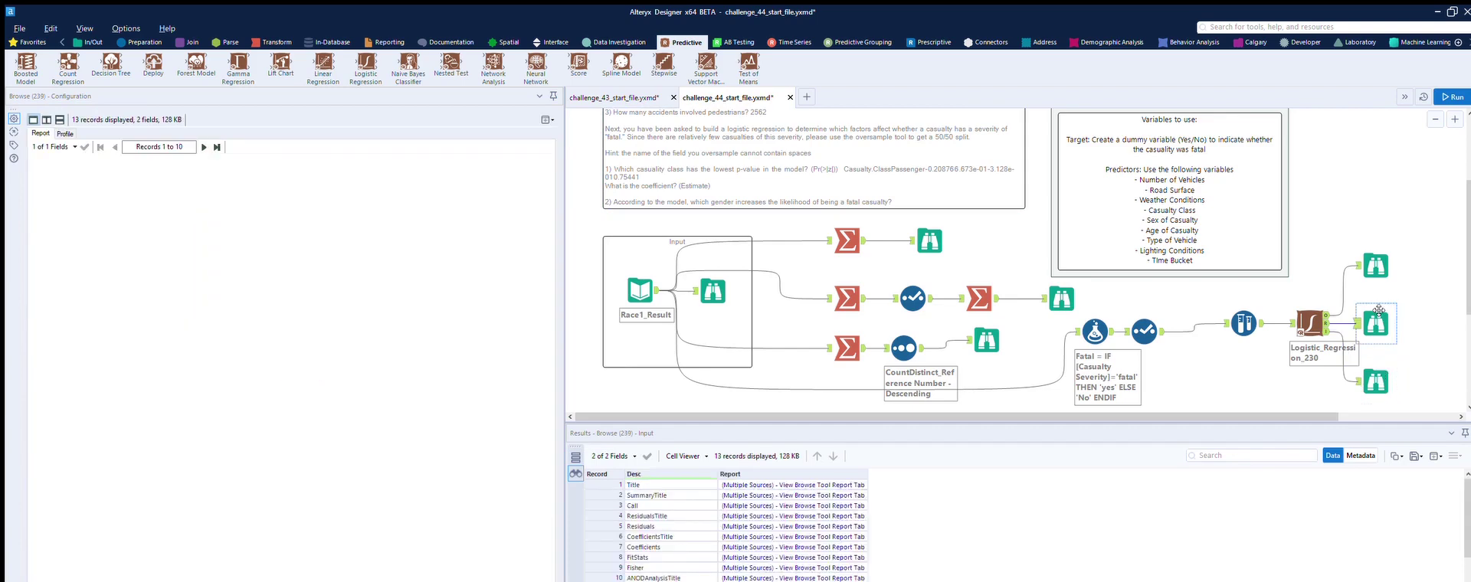
{"action": "left_click", "coordinate": [1213, 351]}
{"action": "scroll", "coordinate": [1088, 314], "scroll_direction": "up", "scroll_amount": 3}
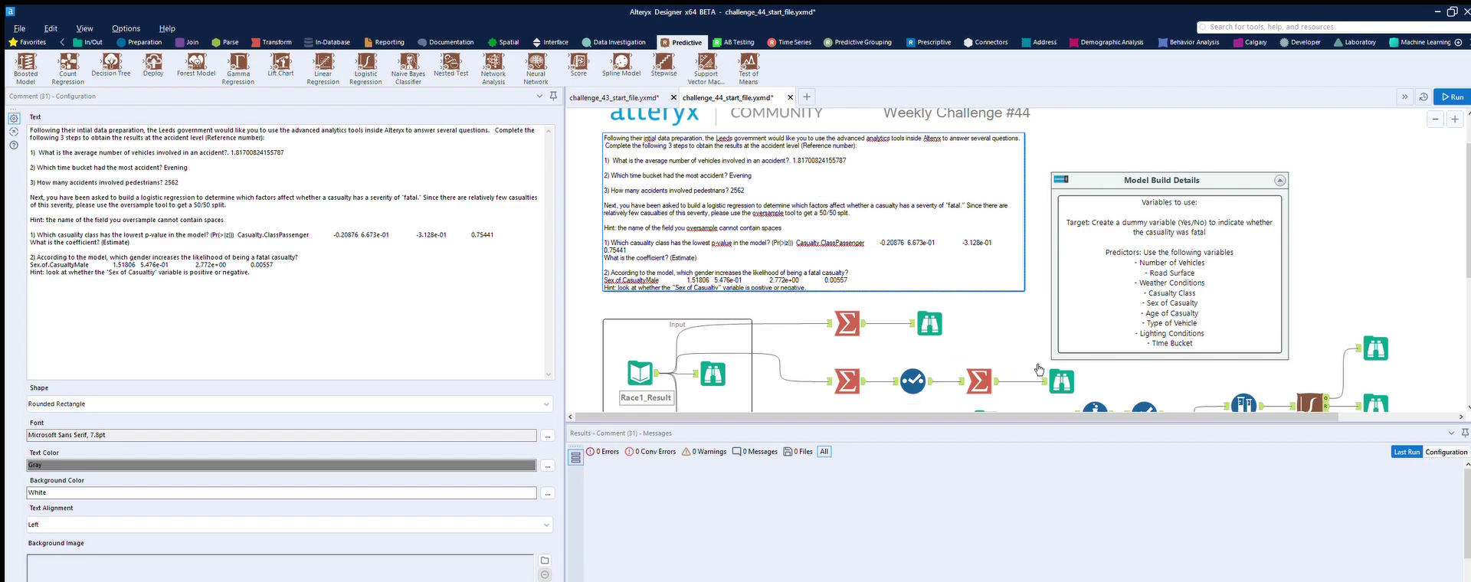
- Review the sorted accident counts by Time Bucket in that branch's Browse tool
{"action": "scroll", "coordinate": [987, 360], "scroll_direction": "down", "scroll_amount": 1}
{"action": "left_click", "coordinate": [983, 356]}
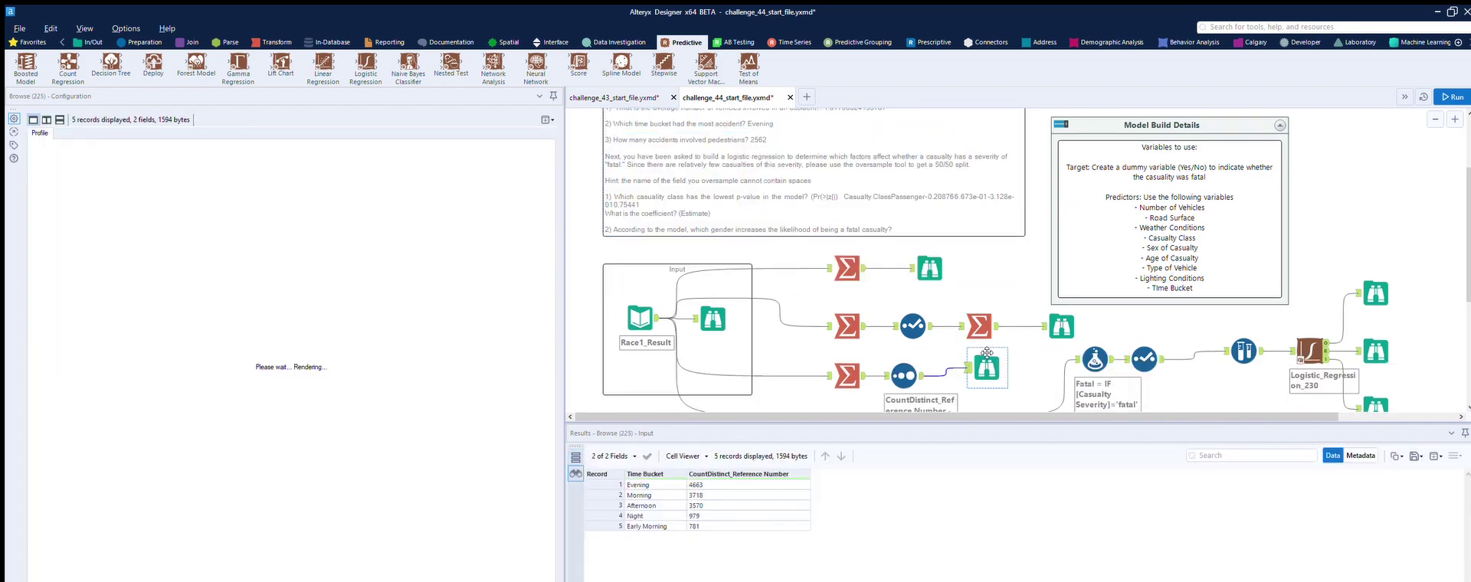
- Review the distinct accident counts by Casualty Class in that branch's Browse tool against the pedestrian question
{"action": "scroll", "coordinate": [847, 264], "scroll_direction": "up", "scroll_amount": 1}
{"action": "scroll", "coordinate": [850, 398], "scroll_direction": "down", "scroll_amount": 1}
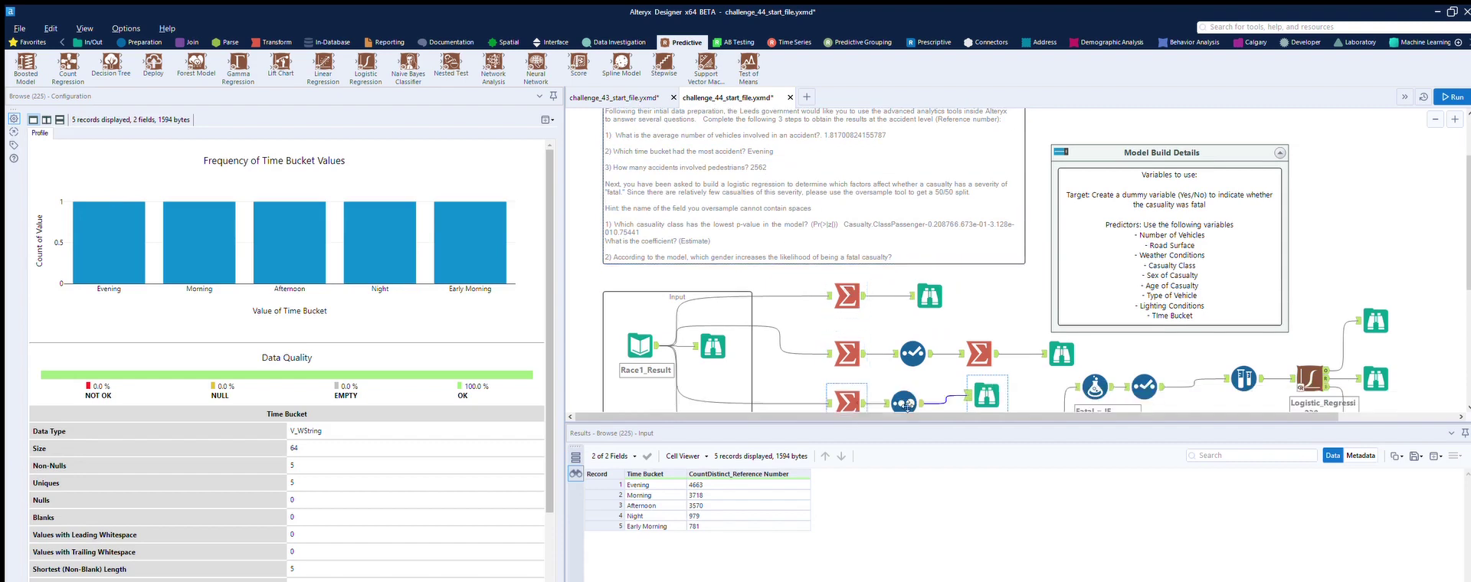
{"action": "scroll", "coordinate": [789, 230], "scroll_direction": "up", "scroll_amount": 2}
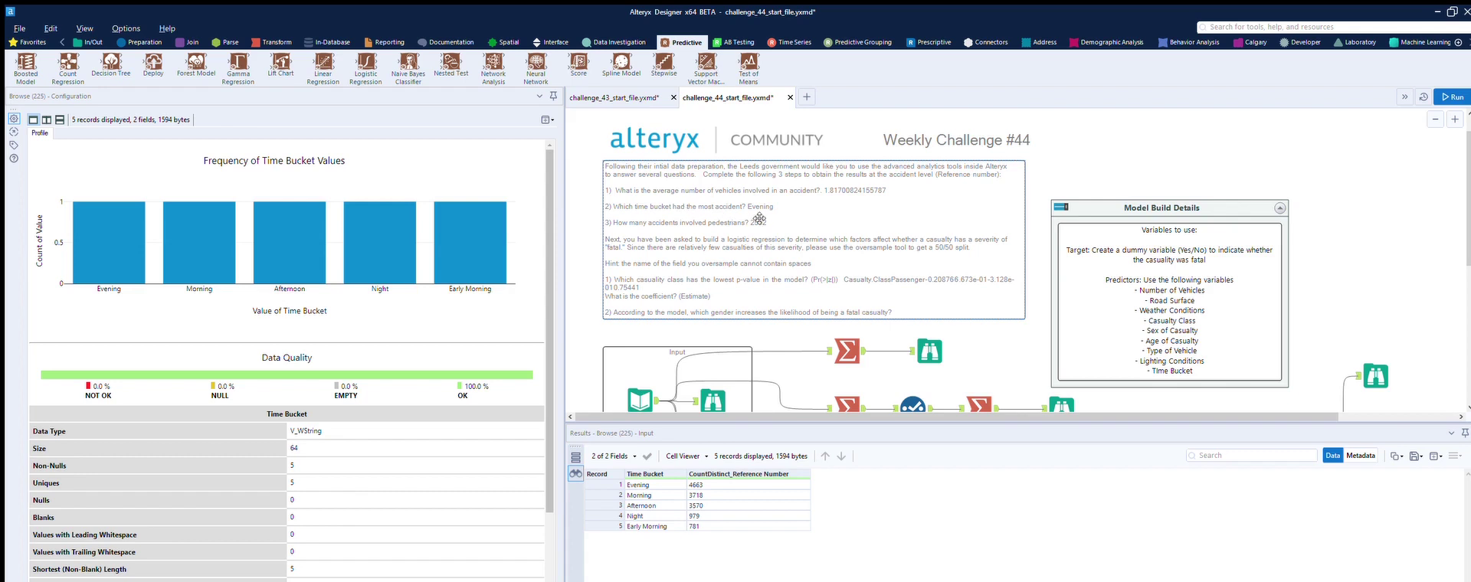
{"action": "left_click", "coordinate": [941, 339]}
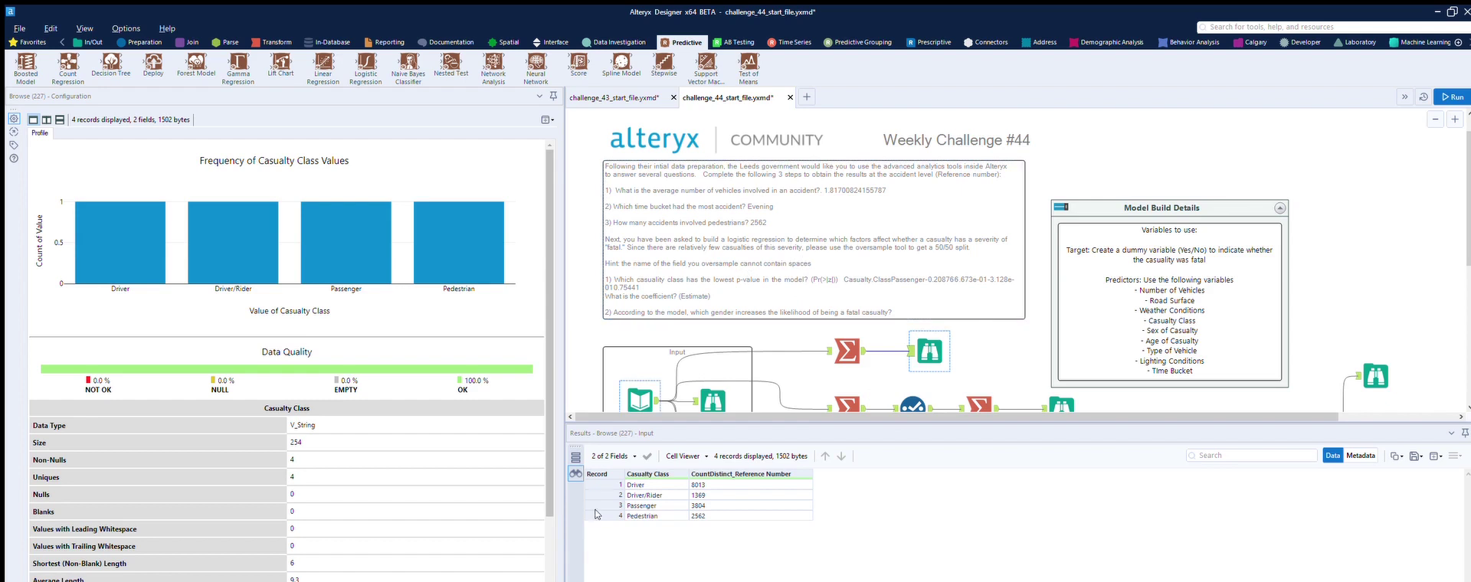
- Open the challenge comment's full text and review the recorded answers on casualty class and gender alongside the finished workflow
{"action": "scroll", "coordinate": [853, 221], "scroll_direction": "down", "scroll_amount": 1}
{"action": "scroll", "coordinate": [853, 221], "scroll_direction": "down", "scroll_amount": 2}
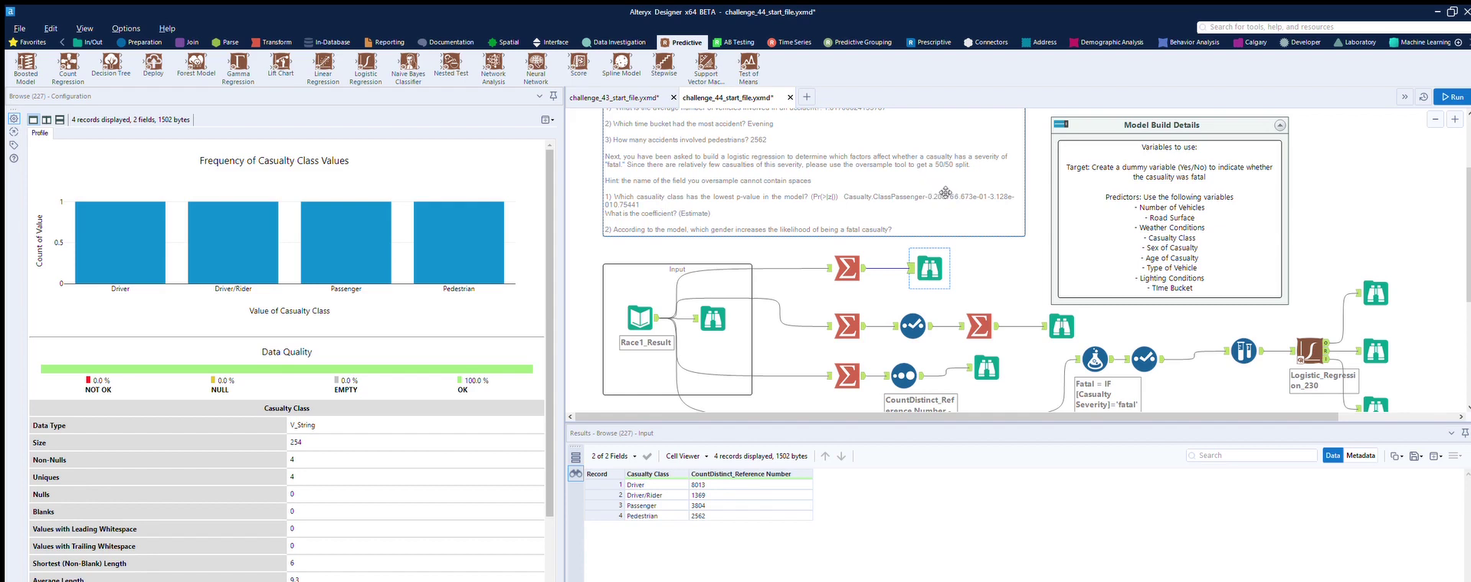
{"action": "scroll", "coordinate": [782, 186], "scroll_direction": "down", "scroll_amount": 2}
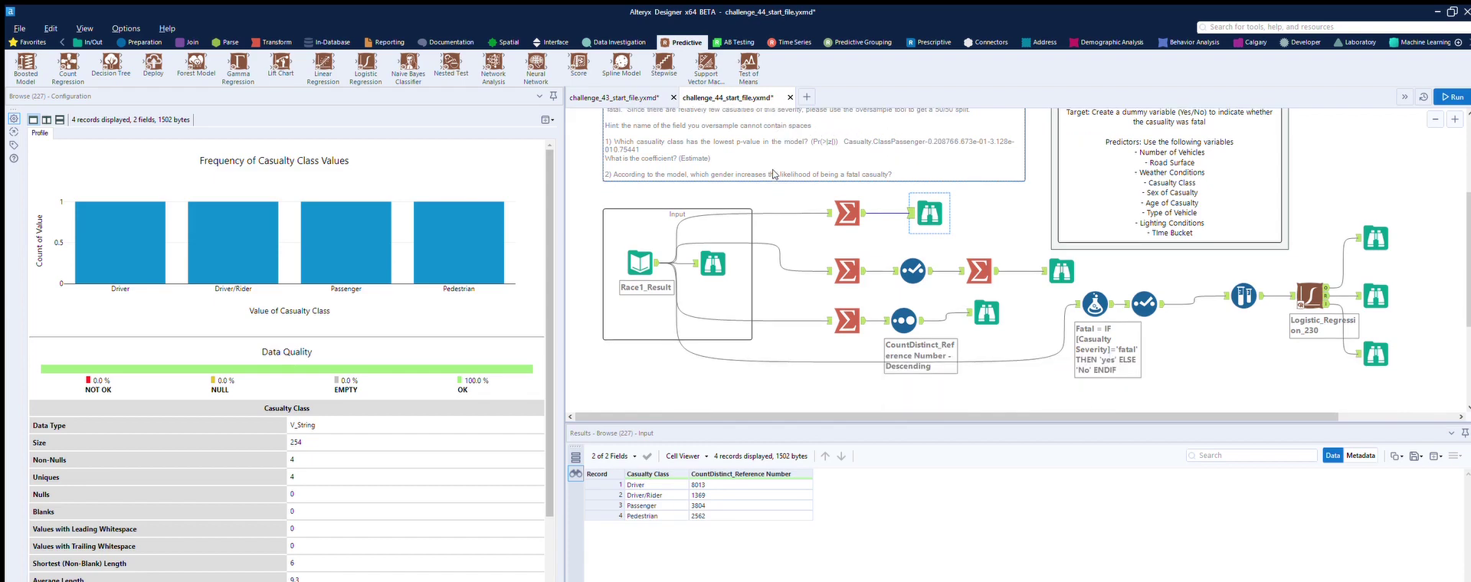
{"action": "left_click", "coordinate": [774, 174]}
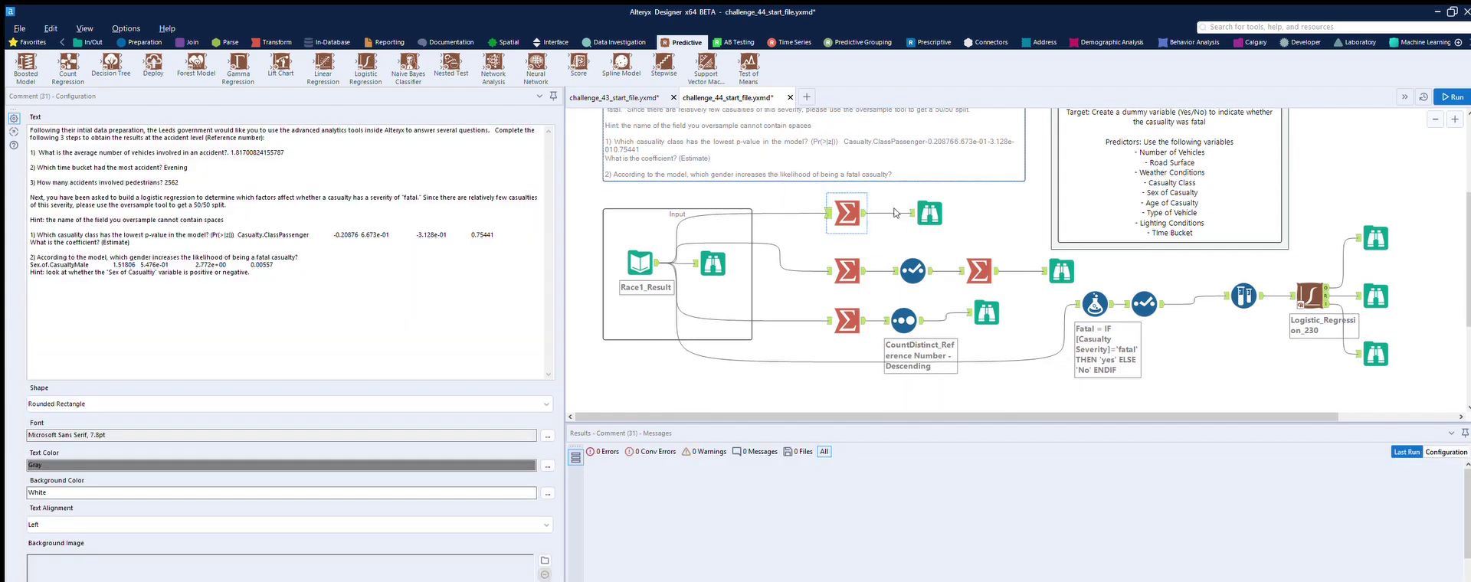
{"action": "scroll", "coordinate": [996, 241], "scroll_direction": "up", "scroll_amount": 2}
{"action": "scroll", "coordinate": [994, 241], "scroll_direction": "up", "scroll_amount": 2}
{"action": "scroll", "coordinate": [996, 242], "scroll_direction": "down", "scroll_amount": 3}
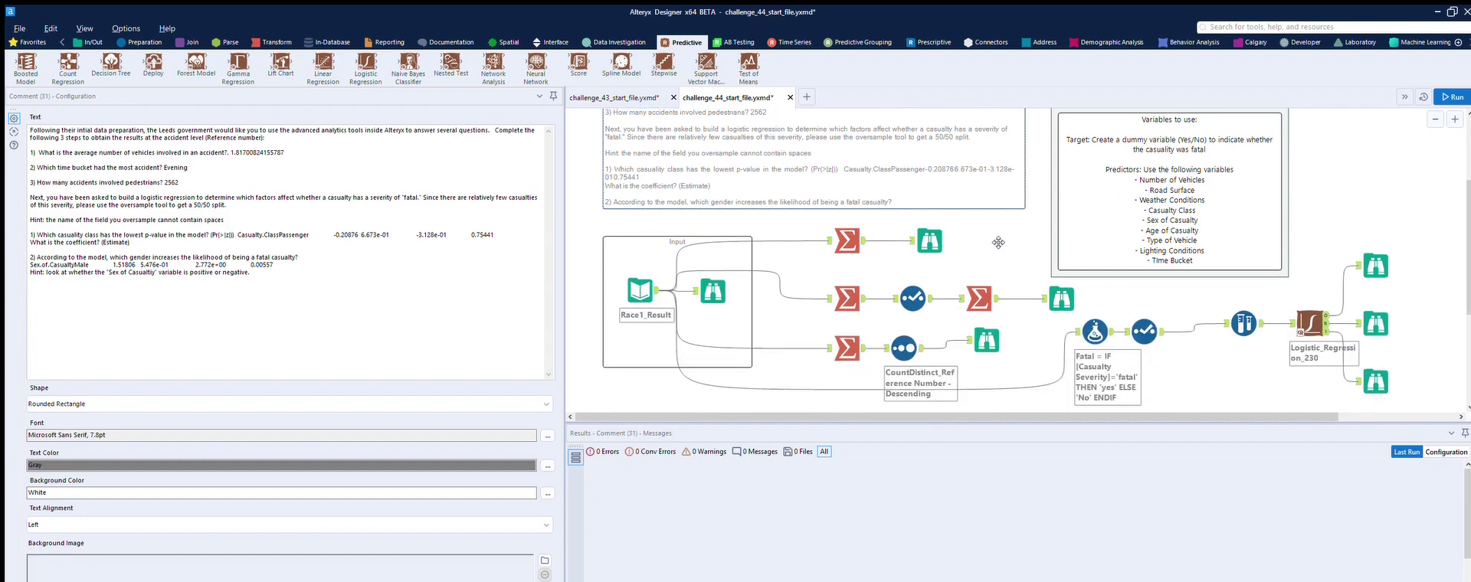